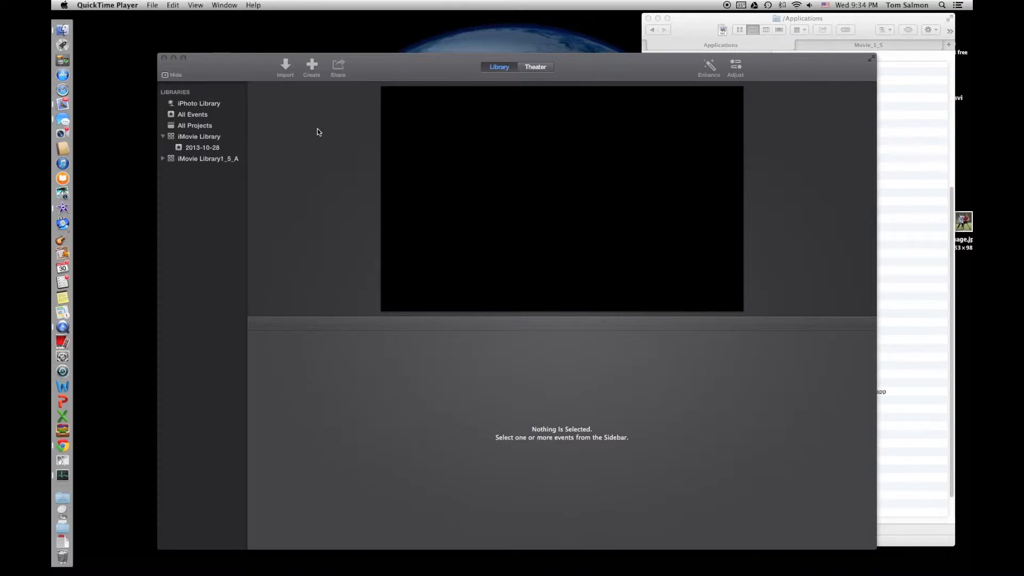
left_click(205, 63)
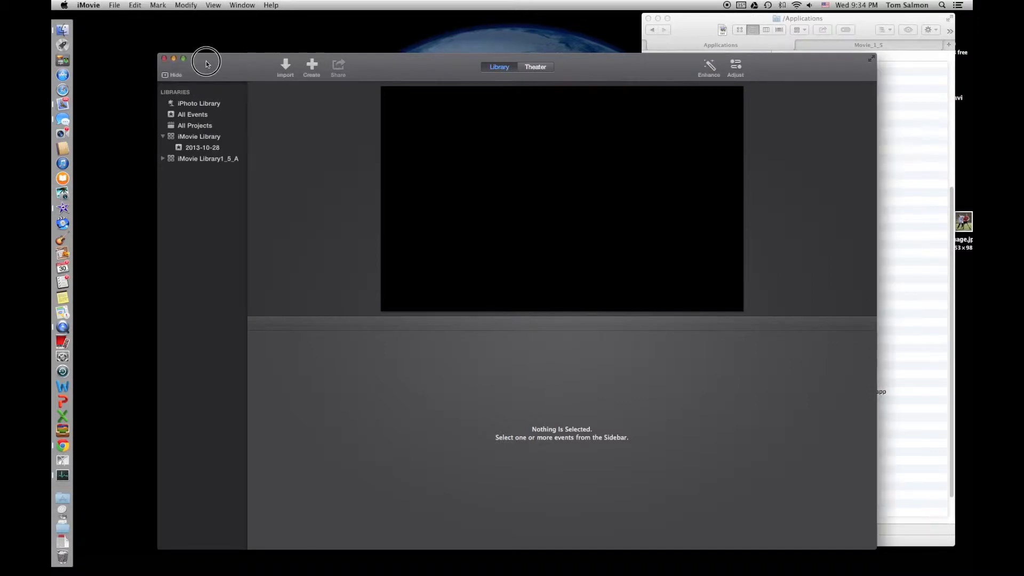
left_click(115, 6)
left_click(143, 174)
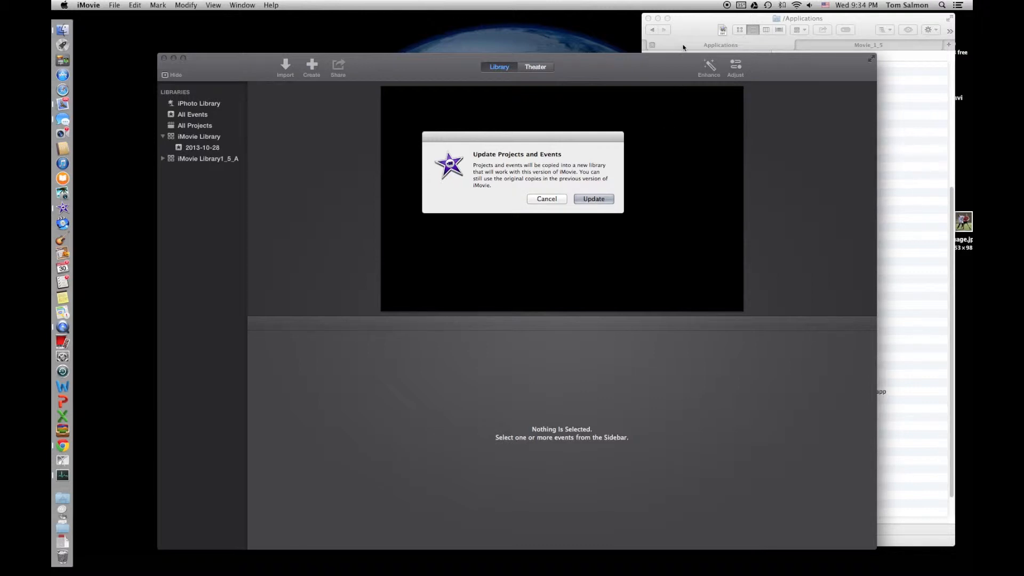
left_click(551, 202)
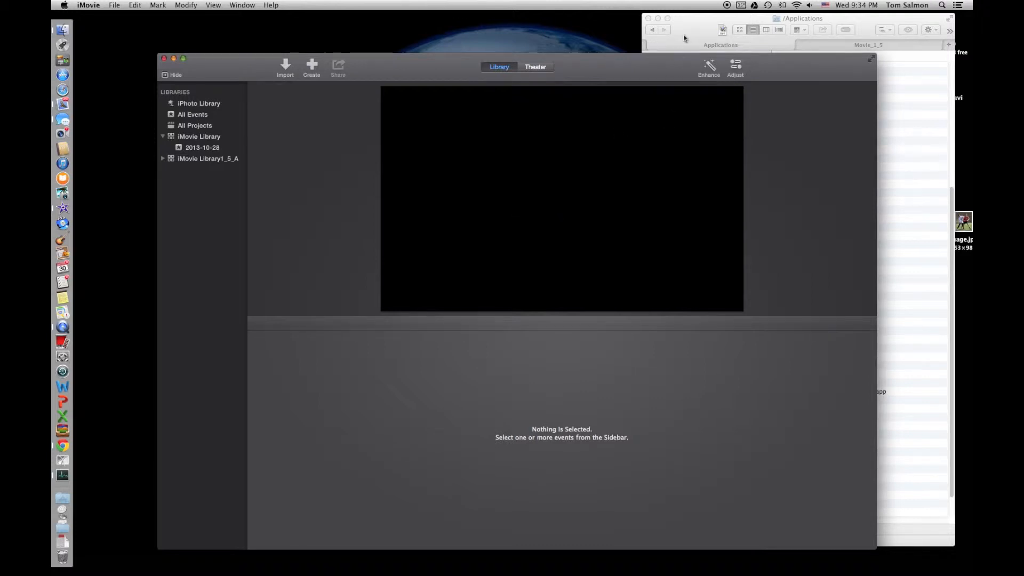
Switch to Finder and inspect the Movie_1_5 drive's contents and the iMovie versions in the Applications folder.
left_click(683, 37)
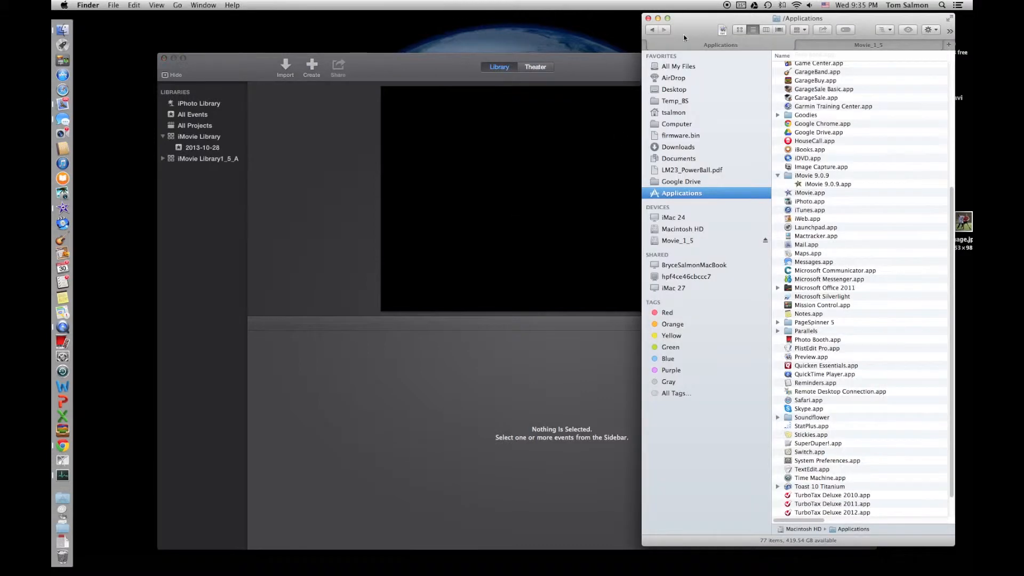
left_click(845, 46)
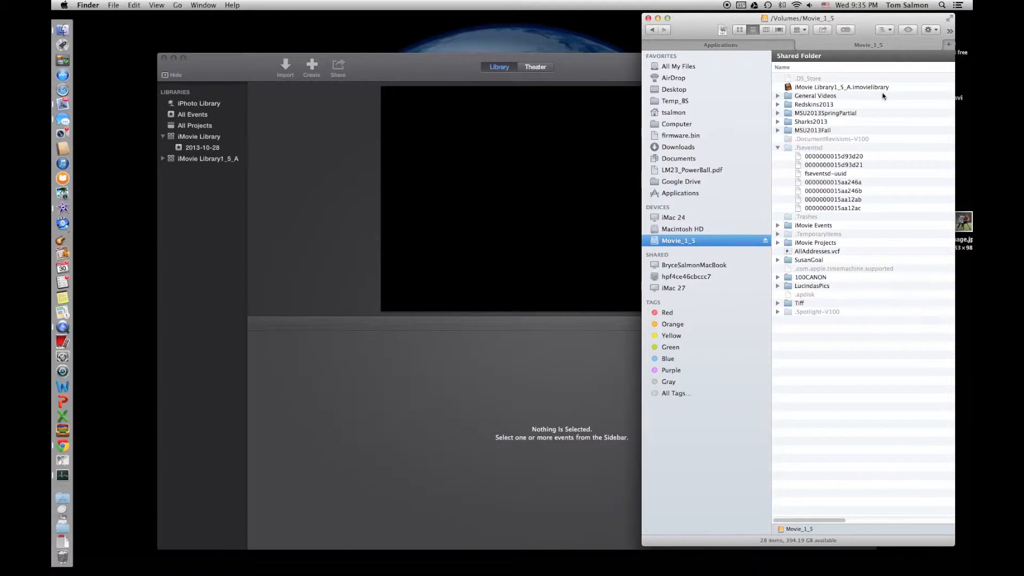
left_click(734, 45)
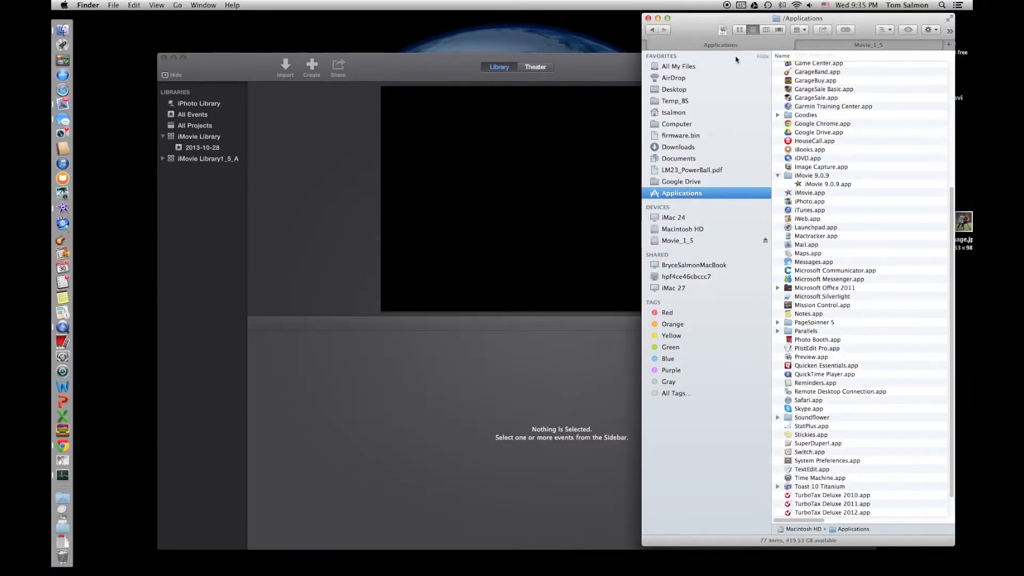
scroll(788, 202, "up", 1)
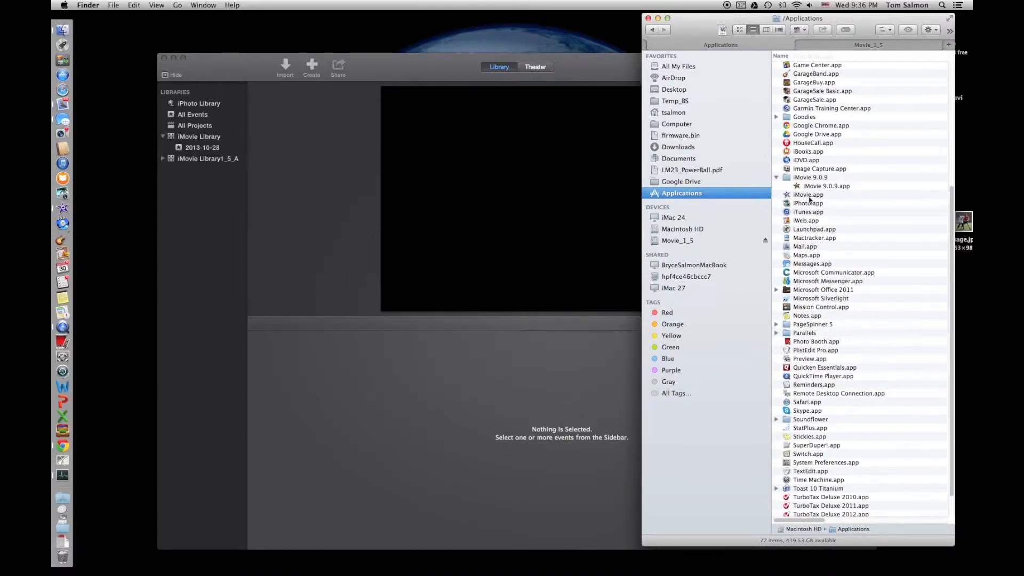
scroll(820, 200, "up", 1)
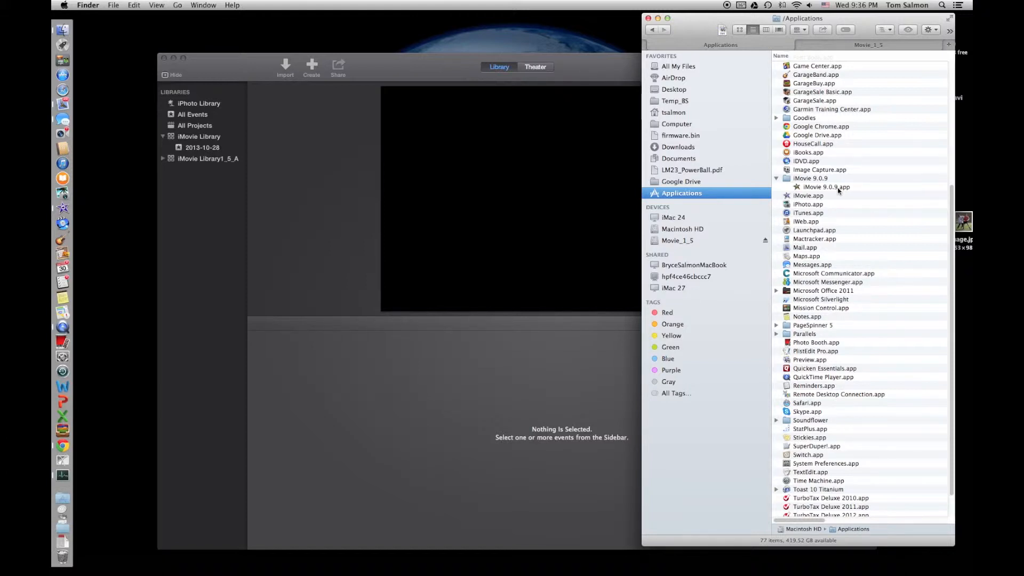
left_click(457, 67)
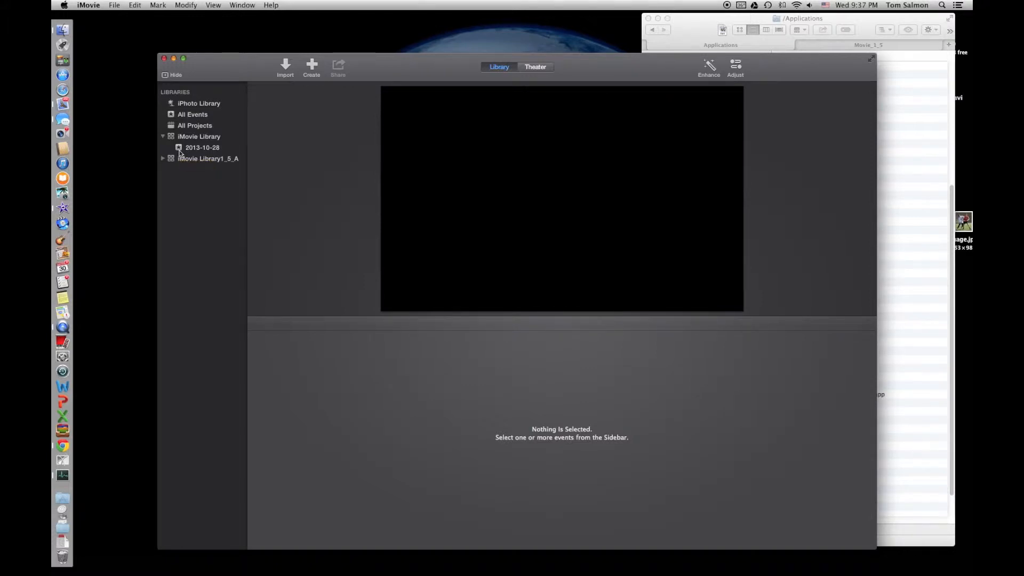
left_click(115, 6)
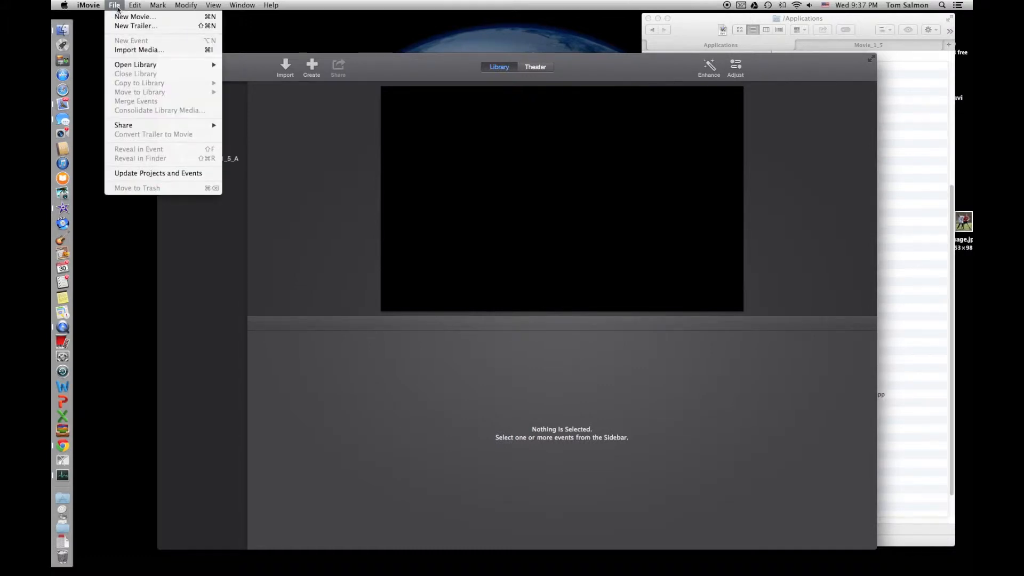
mouse_move(130, 66)
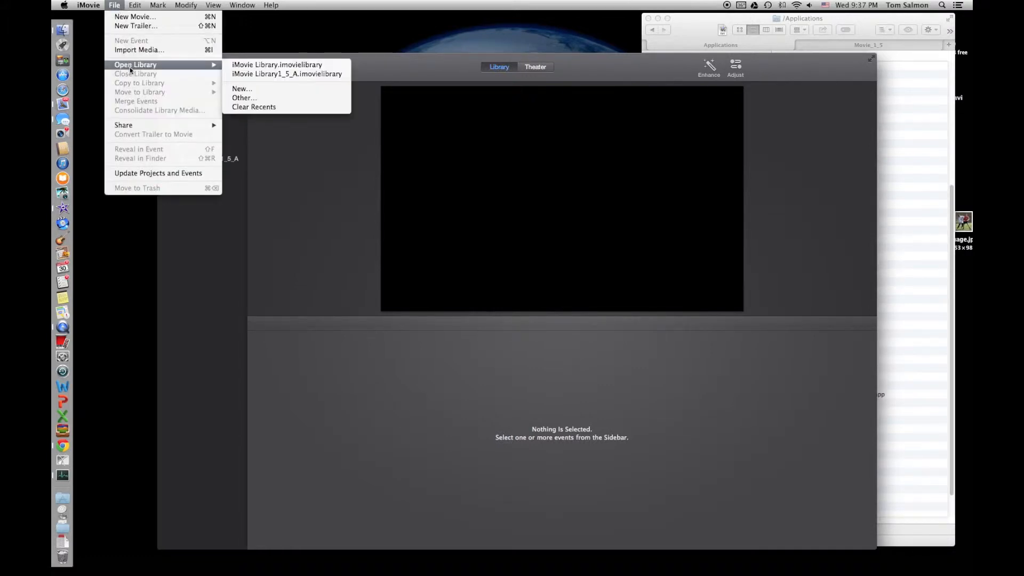
left_click(243, 88)
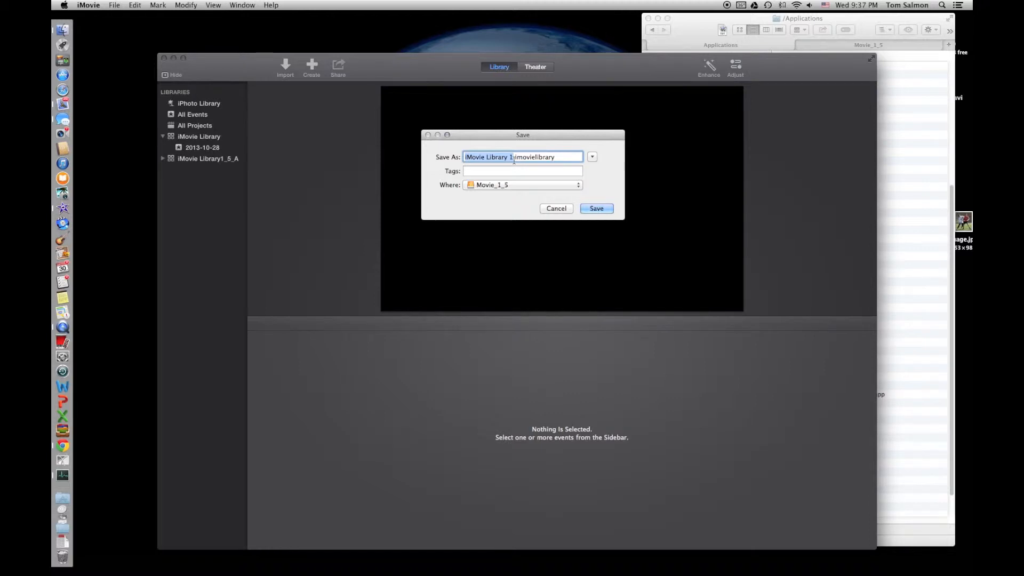
left_click(553, 212)
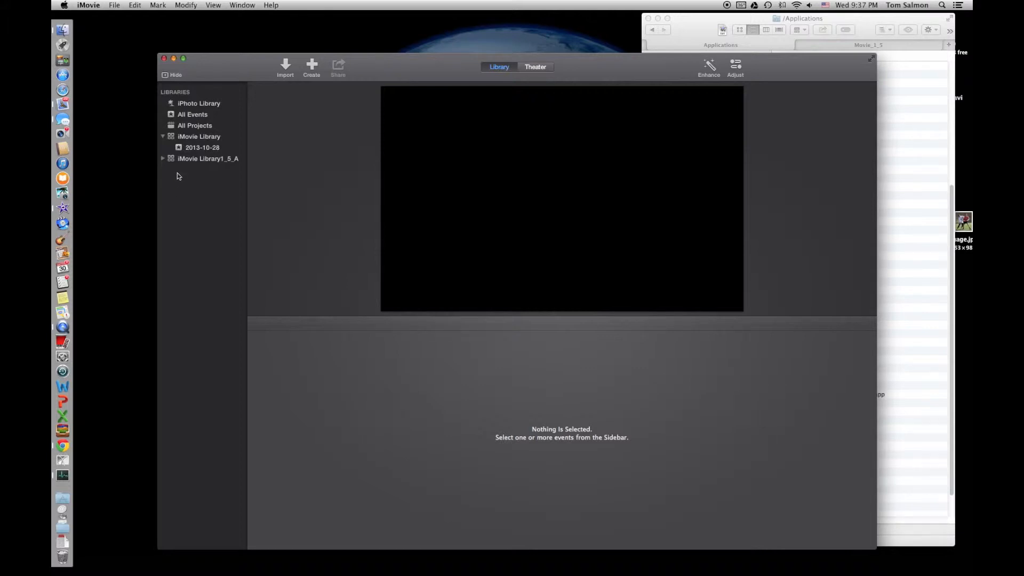
Expand iMovie Library1_5_A to list its events and open the media import window.
left_click(163, 159)
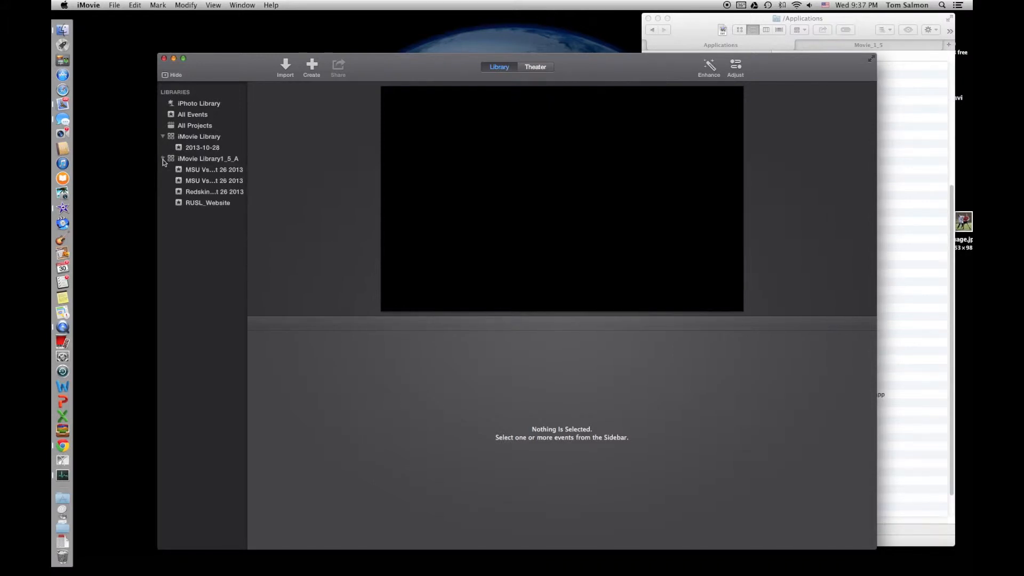
left_click(286, 68)
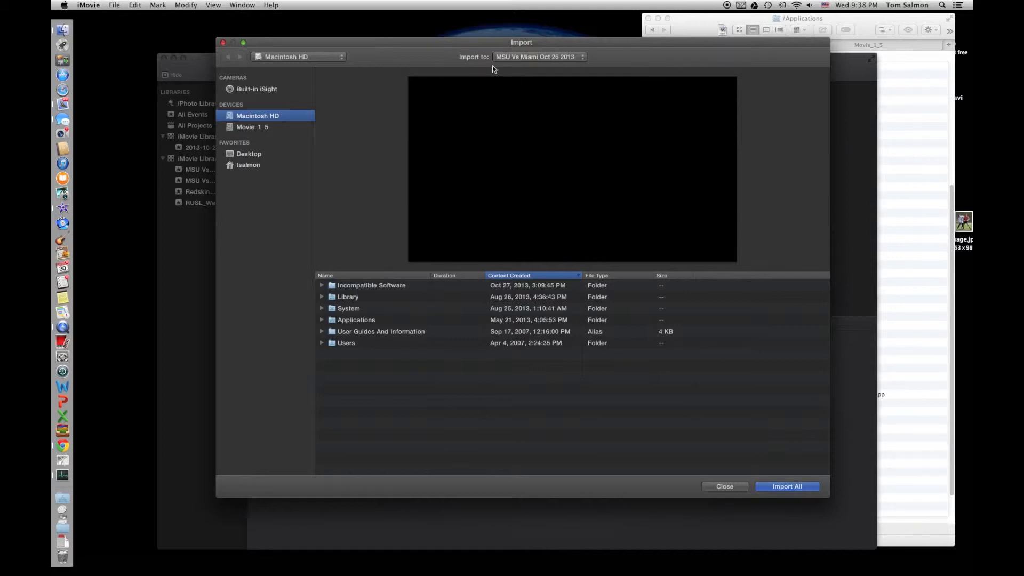
left_click(584, 57)
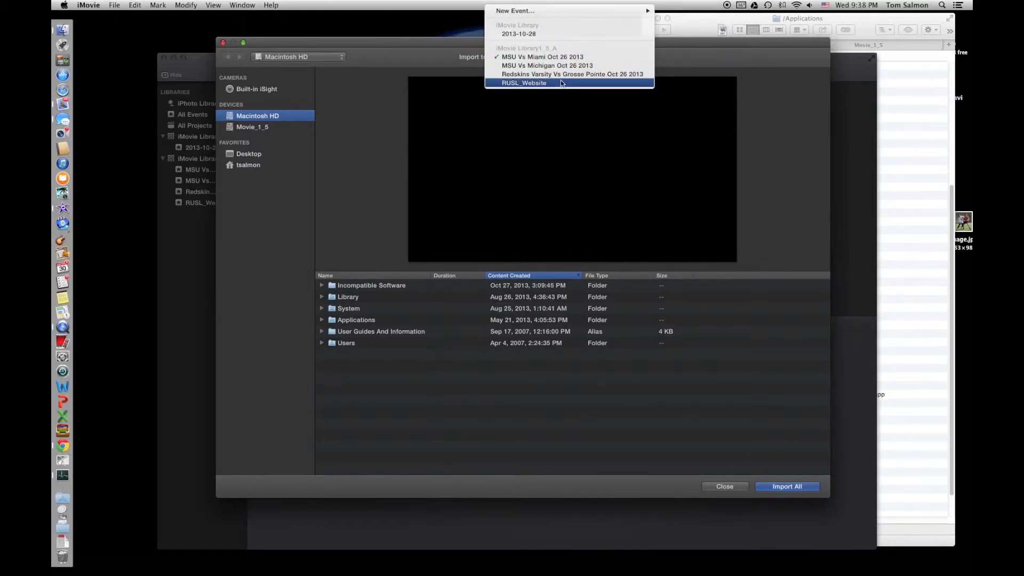
left_click(544, 12)
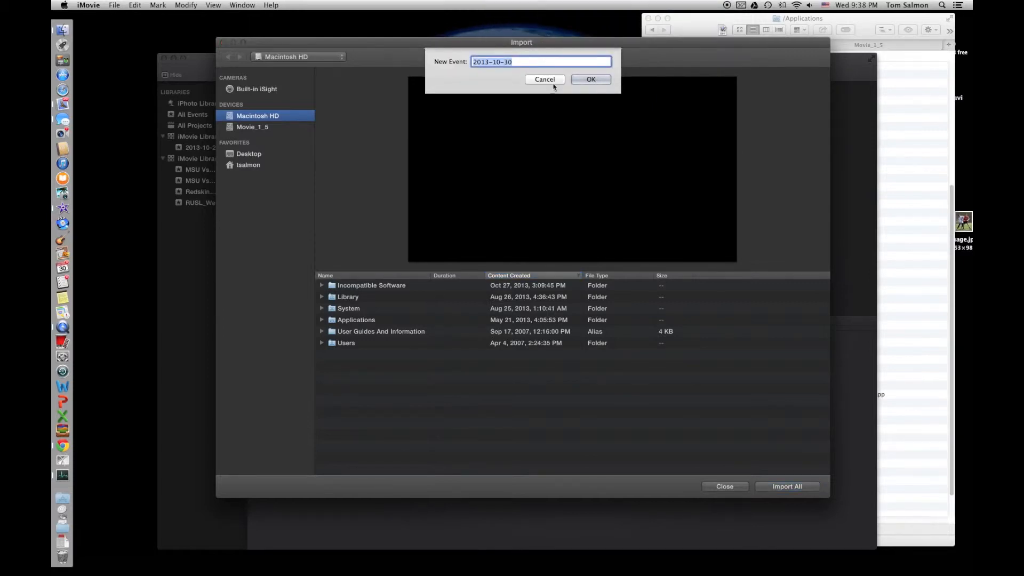
left_click(551, 80)
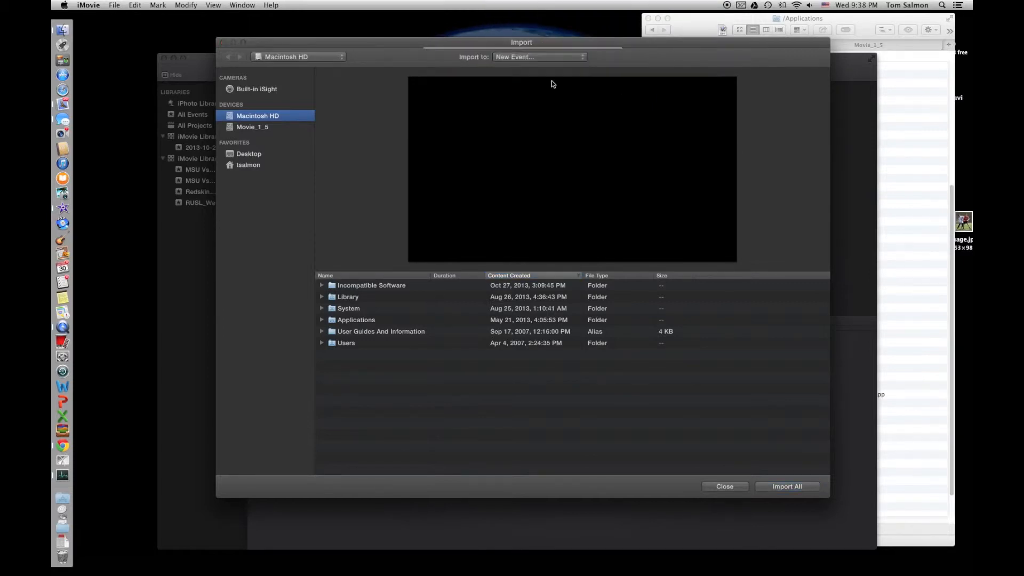
left_click(581, 59)
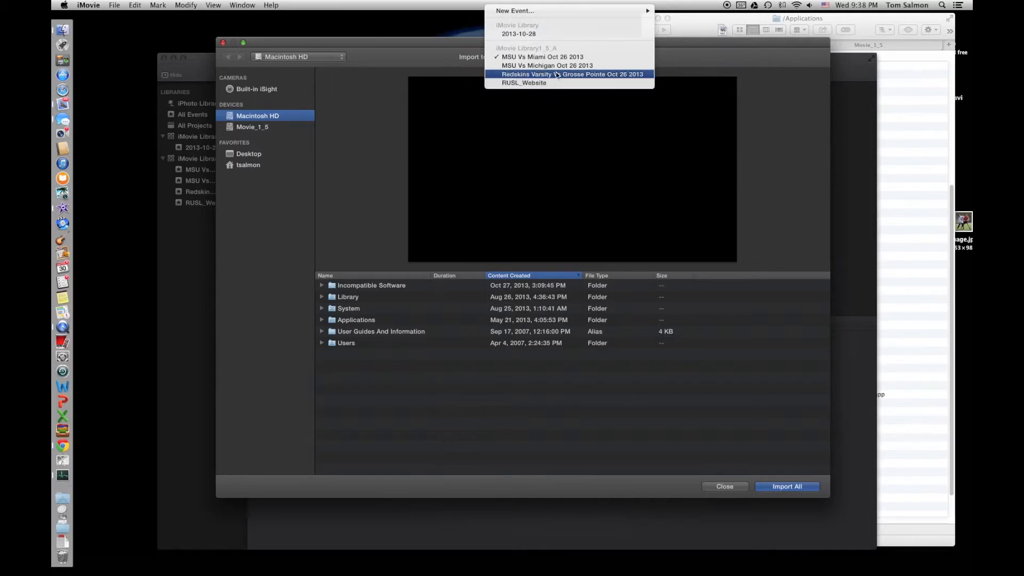
left_click(753, 100)
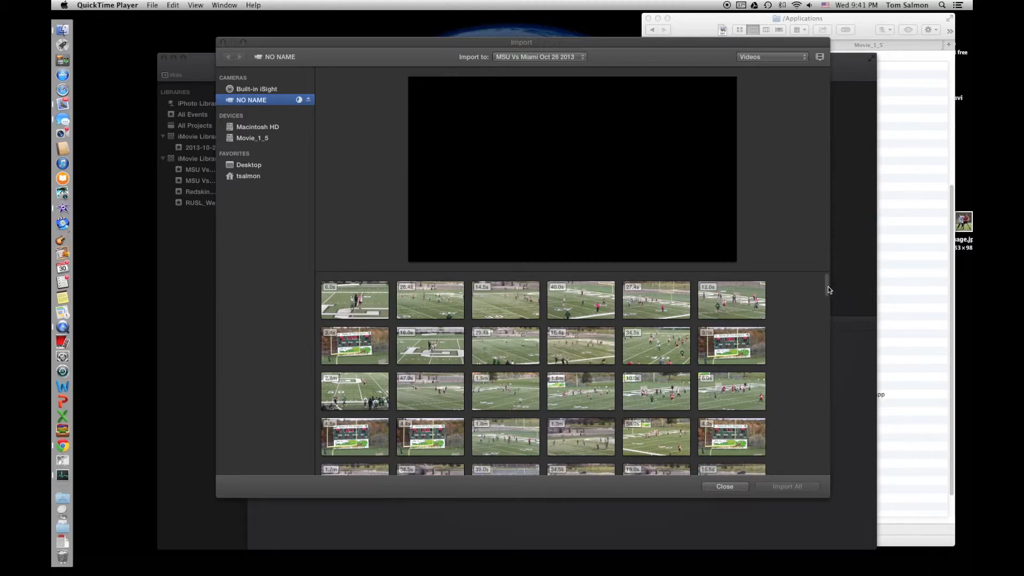
Select the first two rows of camera clips and add the fifth clip of the fourth row to the selection.
left_click(320, 281)
left_click(331, 313)
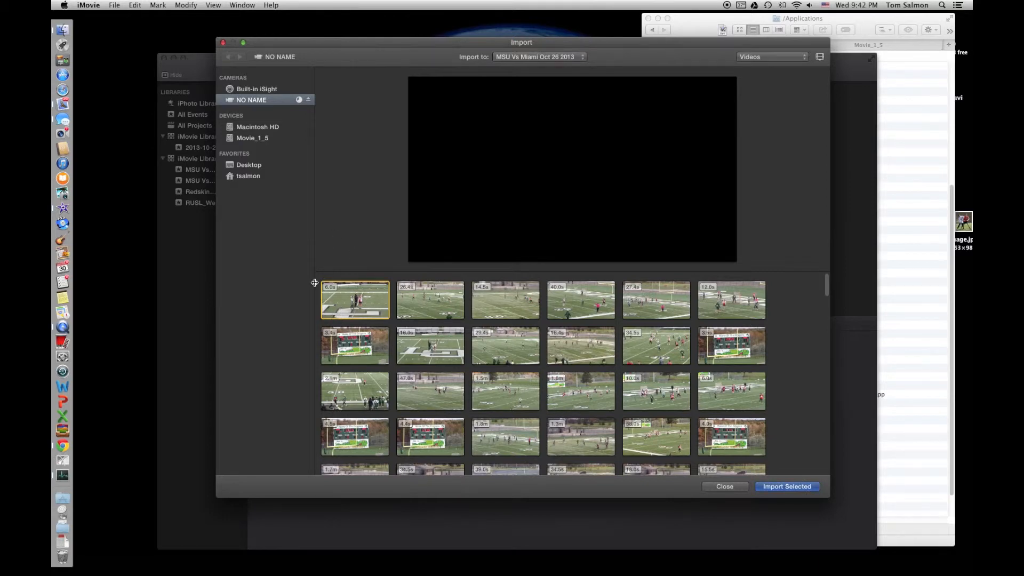
left_click_drag(314, 282, 775, 370)
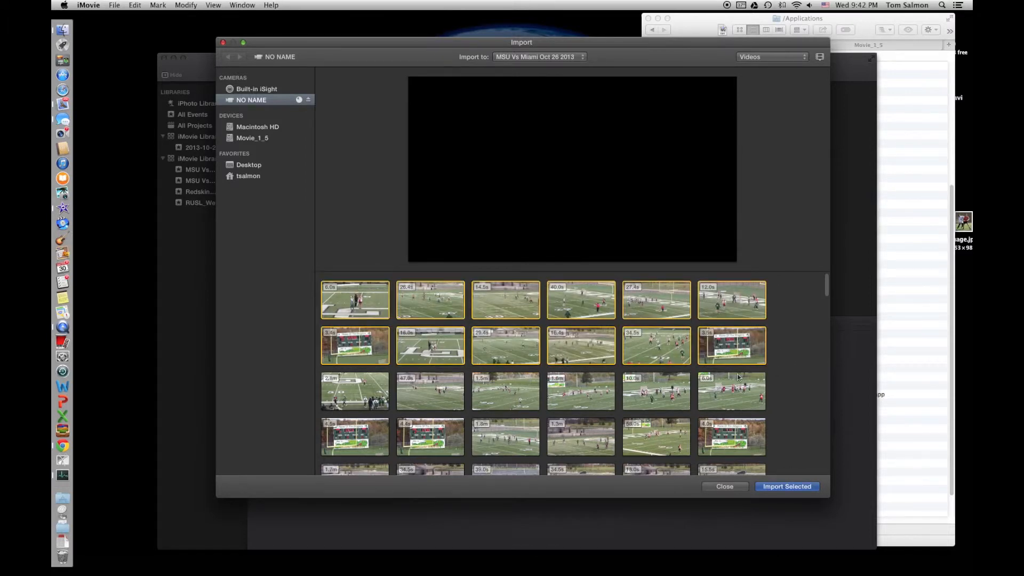
left_click(664, 437, "super")
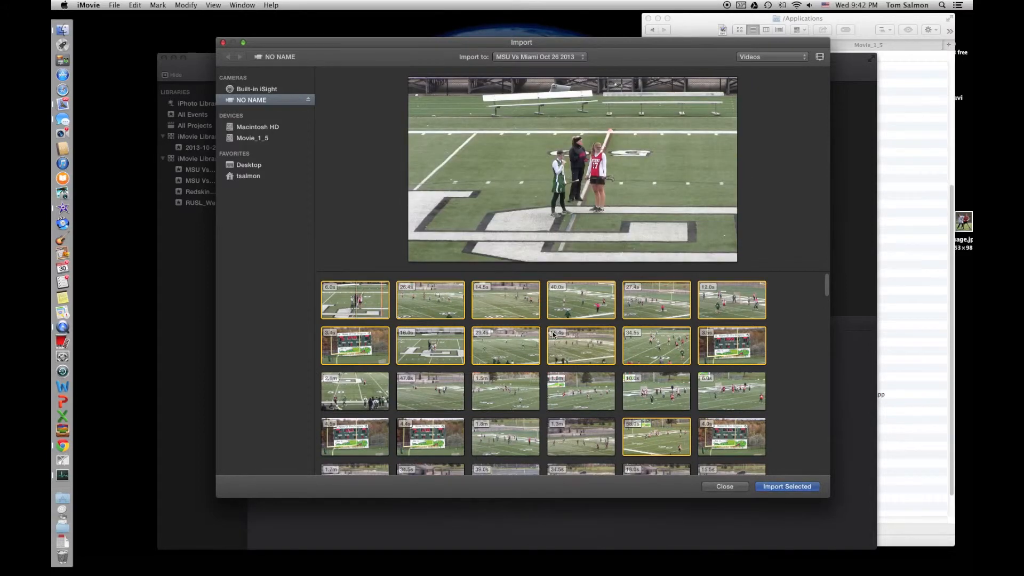
Extend the clip selection from the start of the list through the clip of players on the sideline.
left_click_drag(827, 291, 827, 328)
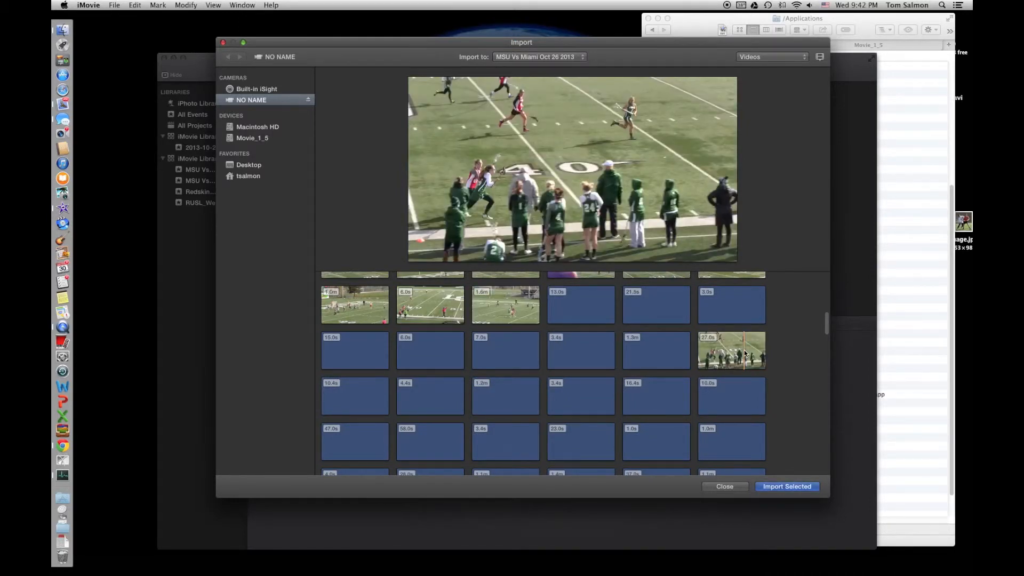
left_click(744, 353, "shift")
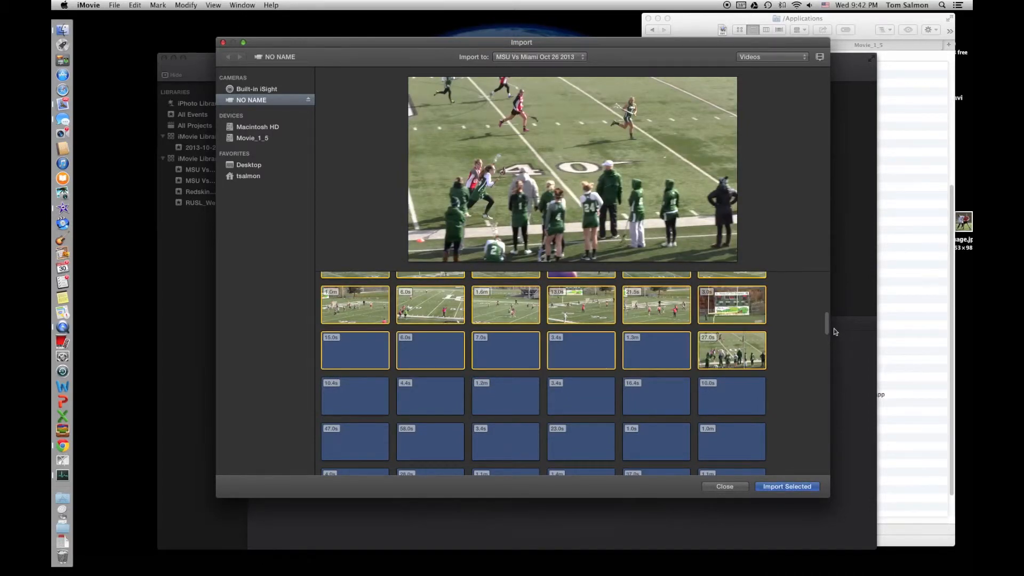
left_click_drag(828, 333, 830, 288)
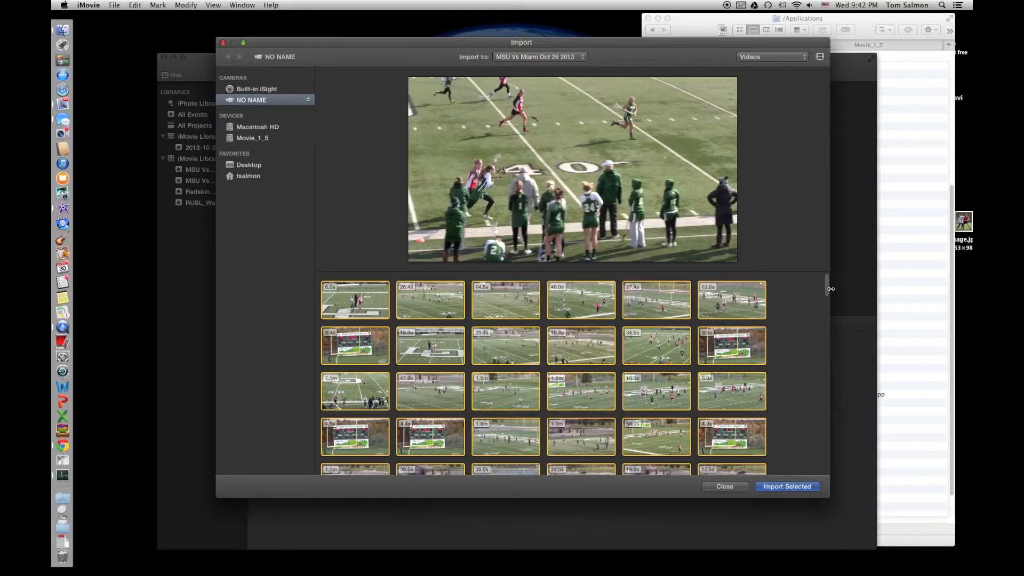
mouse_move(736, 129)
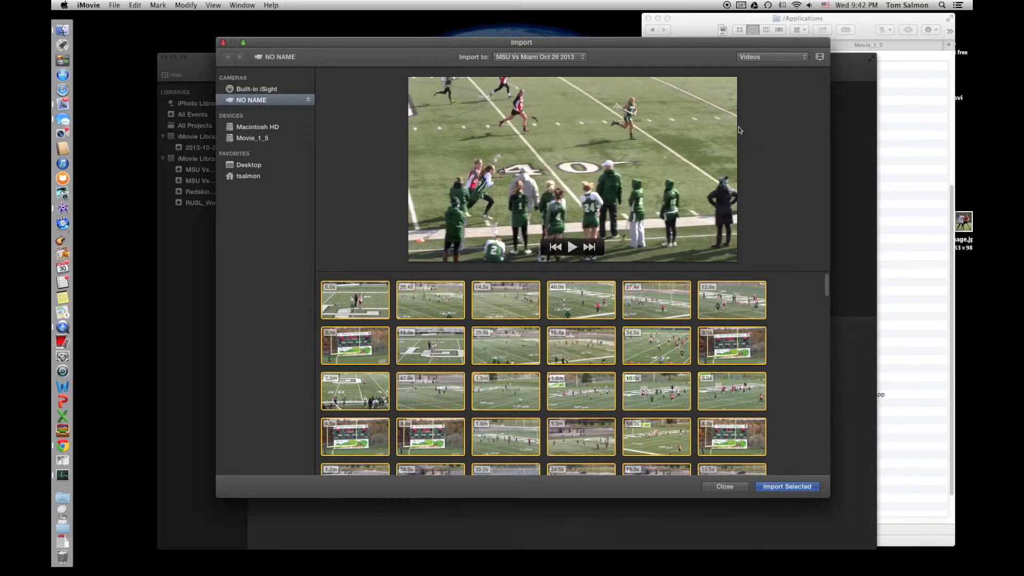
Review the events available as destinations for the clip import.
left_click(582, 58)
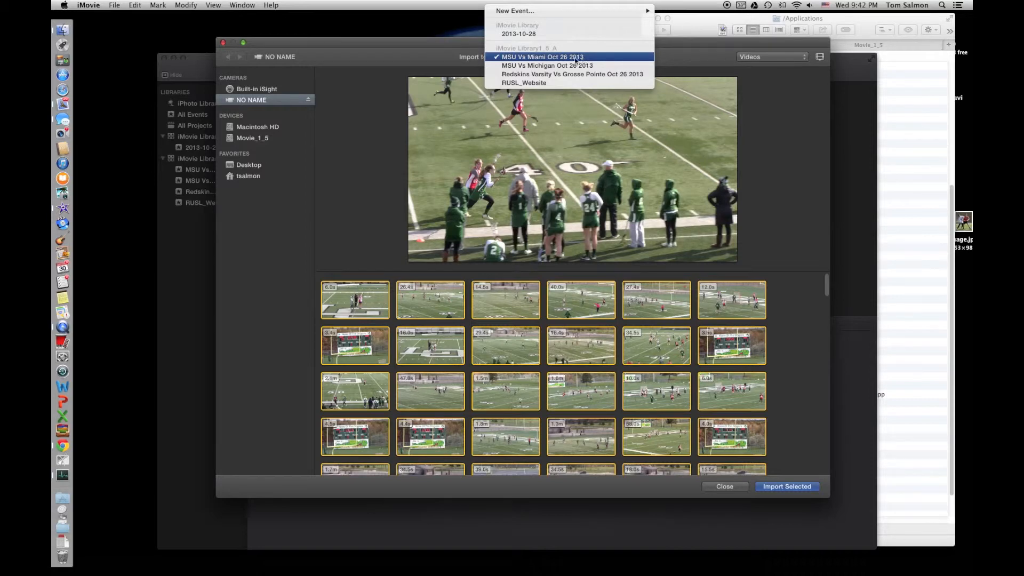
mouse_move(517, 15)
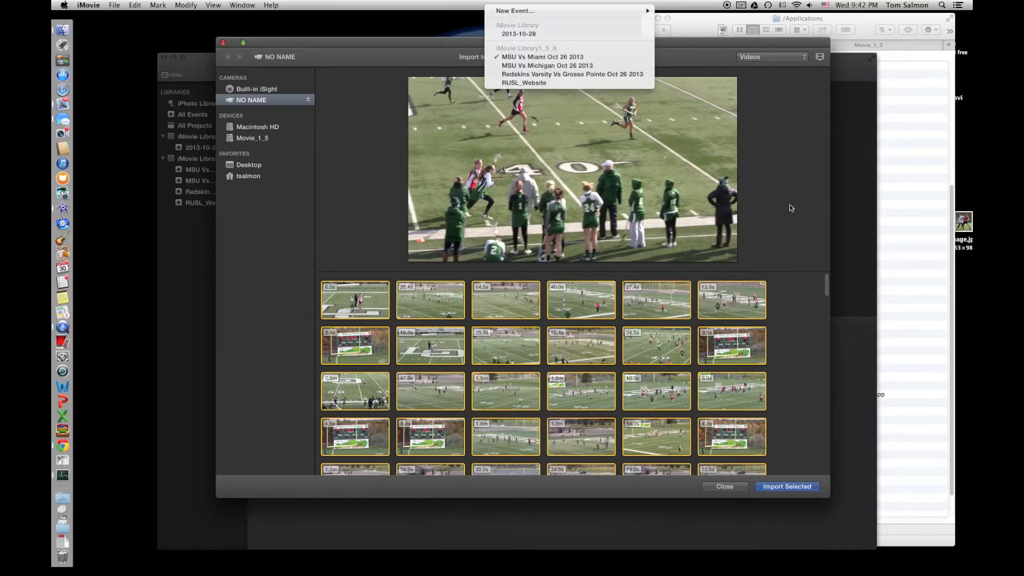
left_click(772, 125)
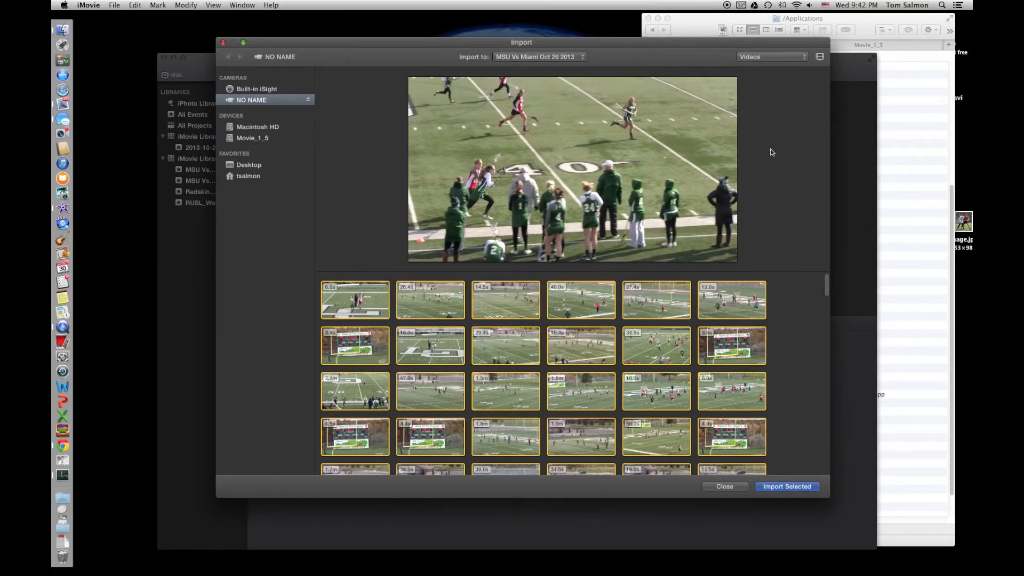
Enlarge the clip thumbnails and turn off Hide Imported Clips in the import window's clip display options.
left_click(820, 59)
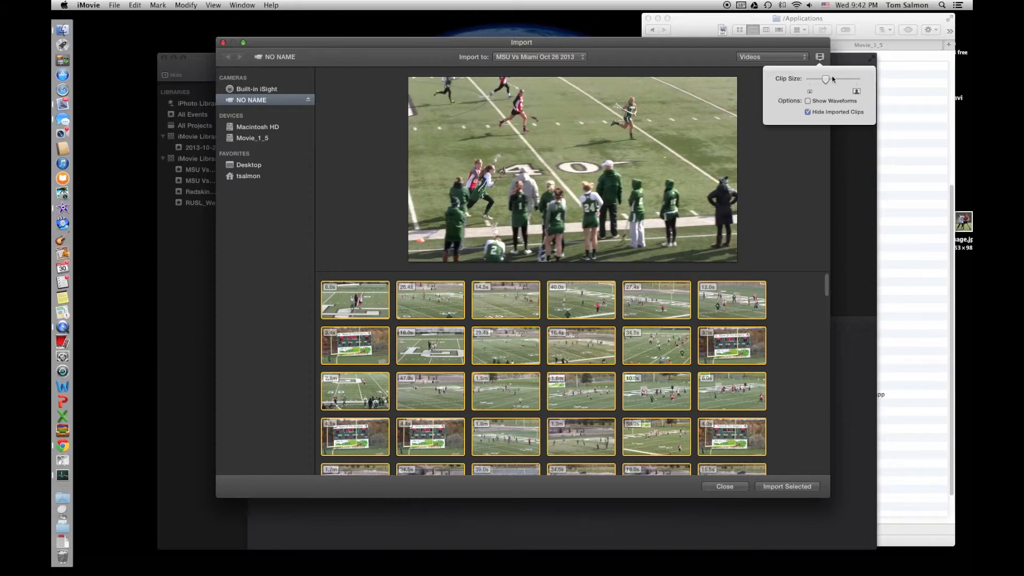
mouse_move(828, 81)
left_mouse_down()
mouse_move(810, 83)
mouse_move(847, 84)
left_mouse_up()
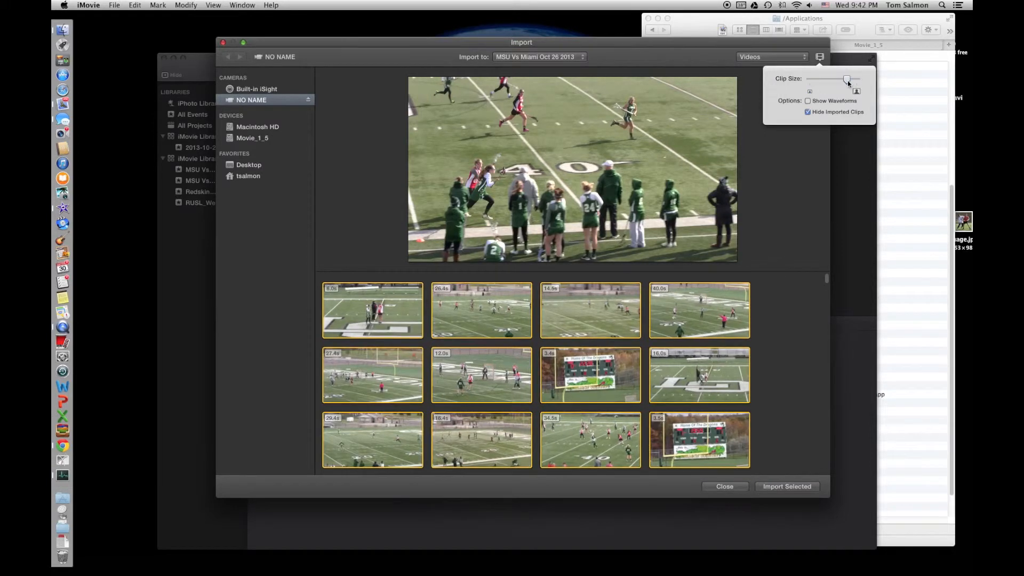
left_click(808, 112)
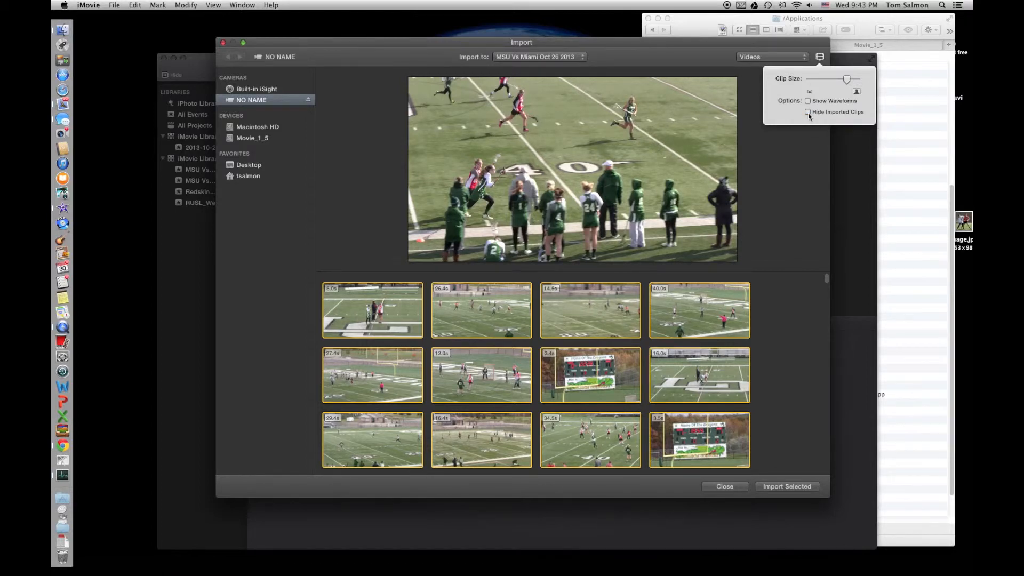
Try showing audio waveforms beneath the clips and turn Show Waveforms off again.
left_click(808, 102)
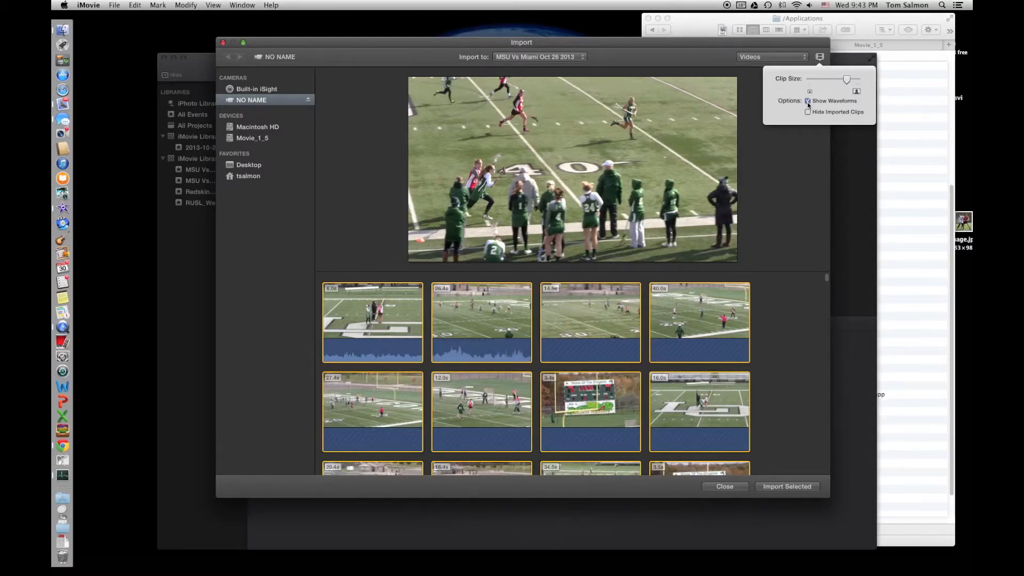
left_click(807, 101)
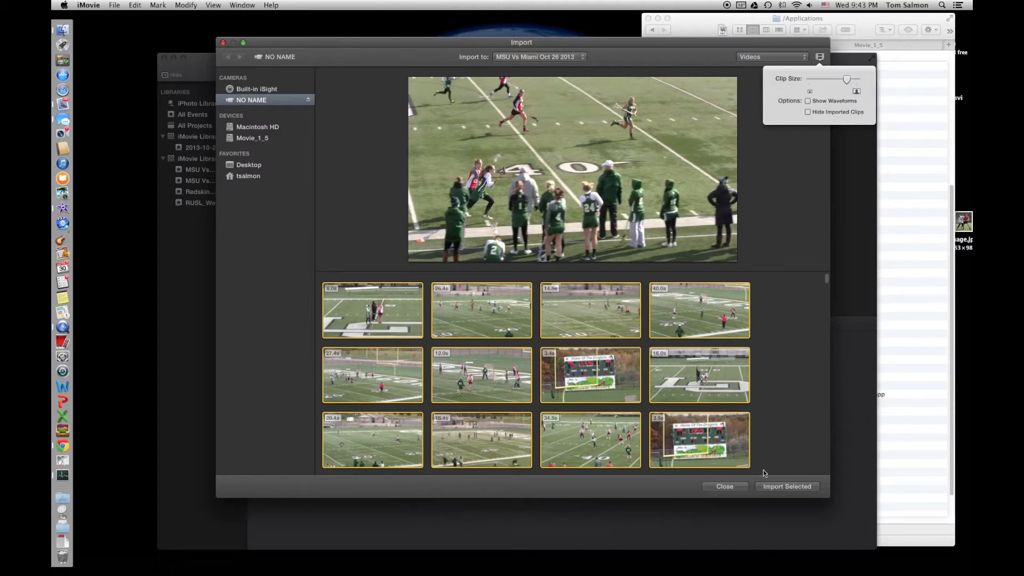
Close the import window without importing and open the MSU Womens Lacrosse Vs Miami Ohio Oct 26 2013 movie from the MSU Vs Miami event.
left_click(730, 486)
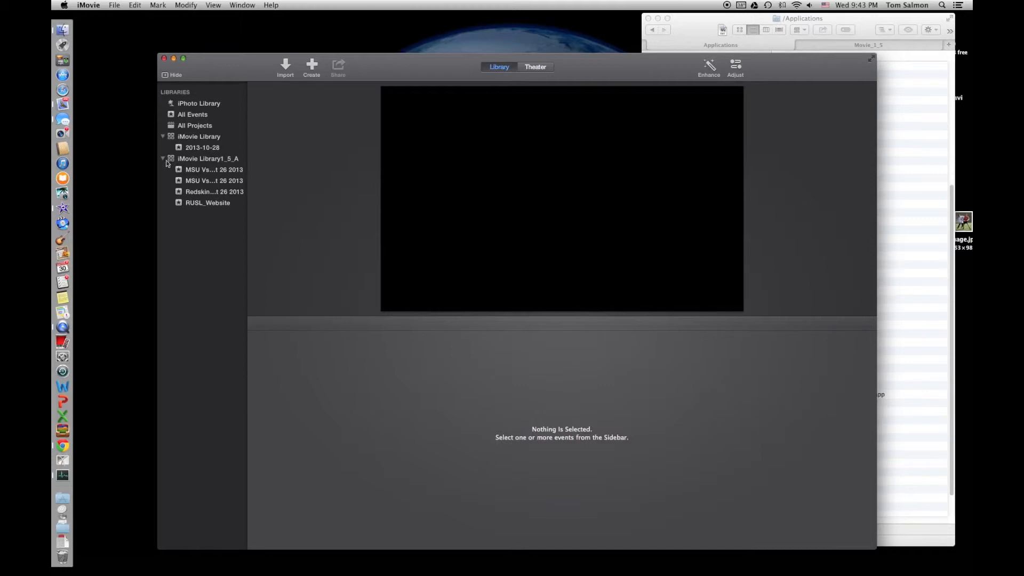
left_click(201, 172)
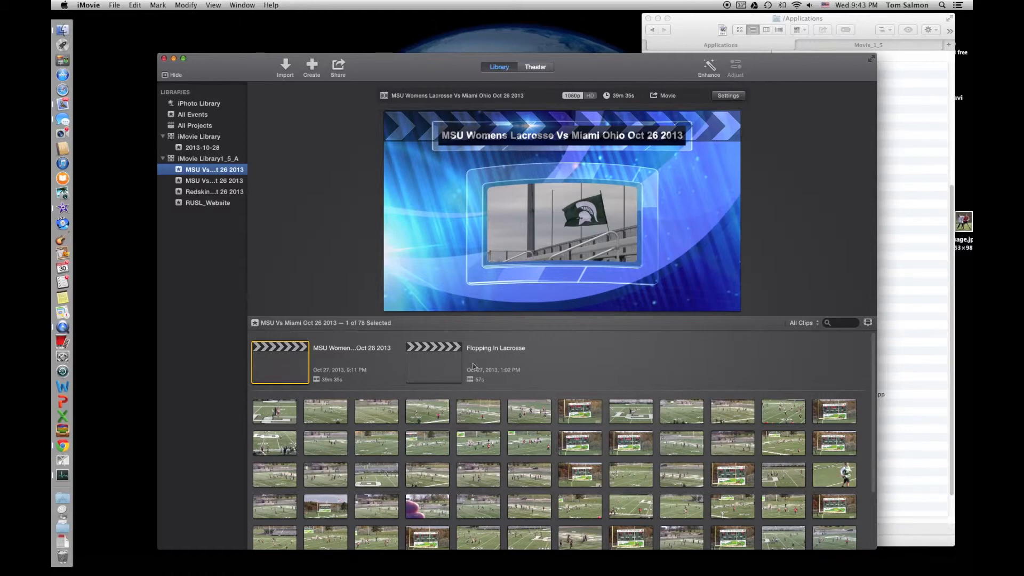
double_click(277, 367)
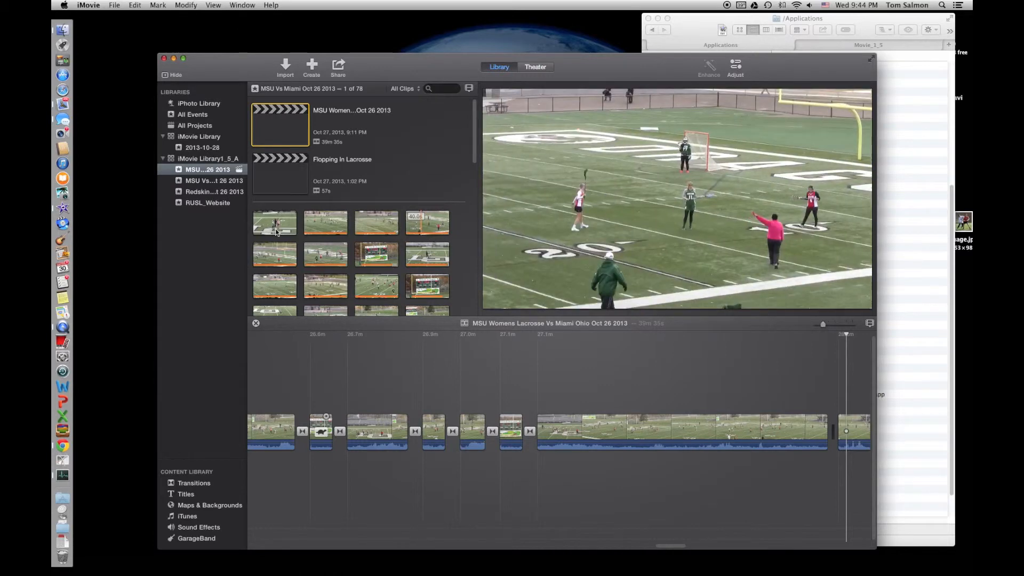
Select the event's first clip, and review the transitions and titles offered for the Sports theme.
left_click_drag(277, 228, 288, 227)
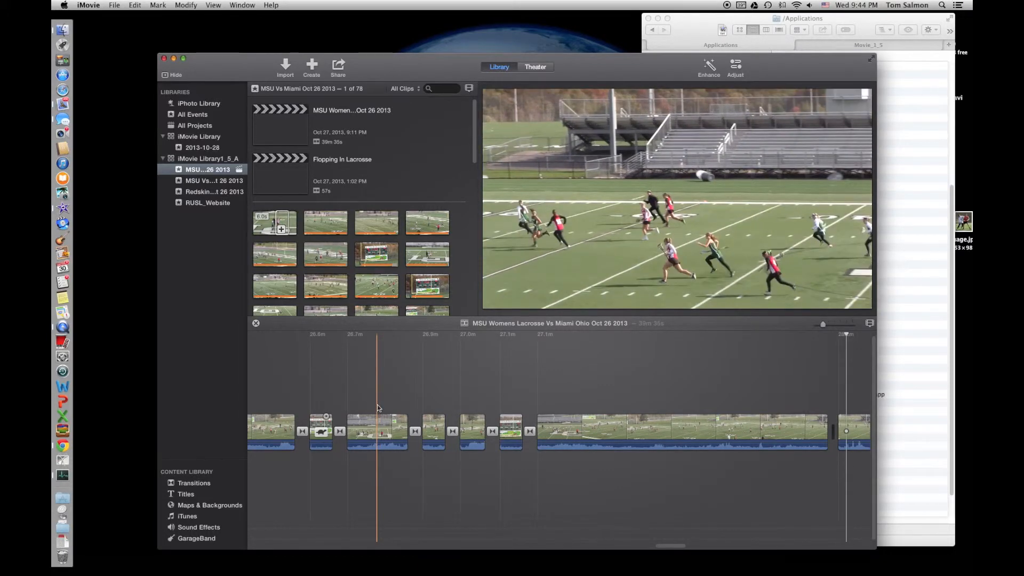
left_click(176, 487)
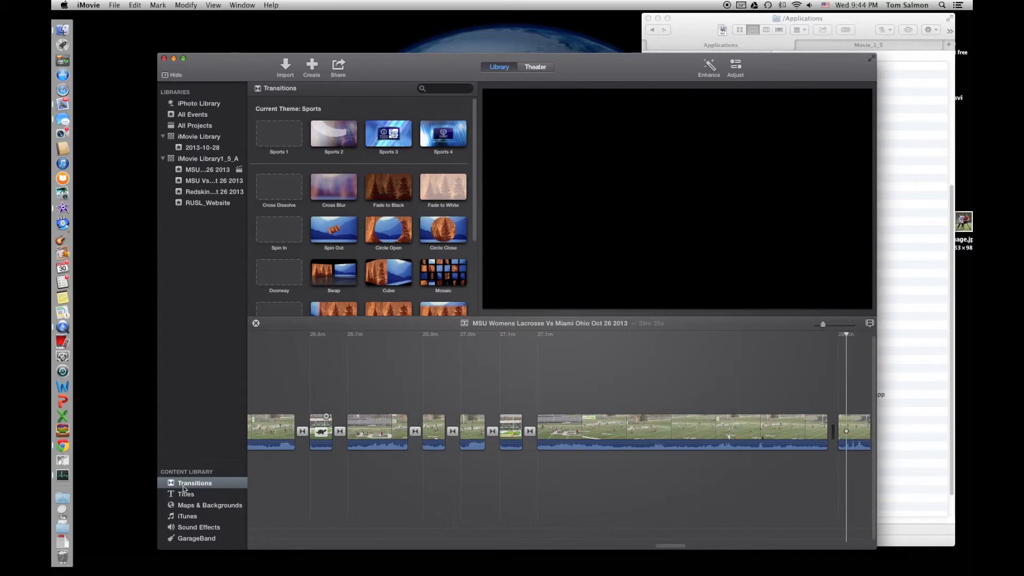
left_click(187, 497)
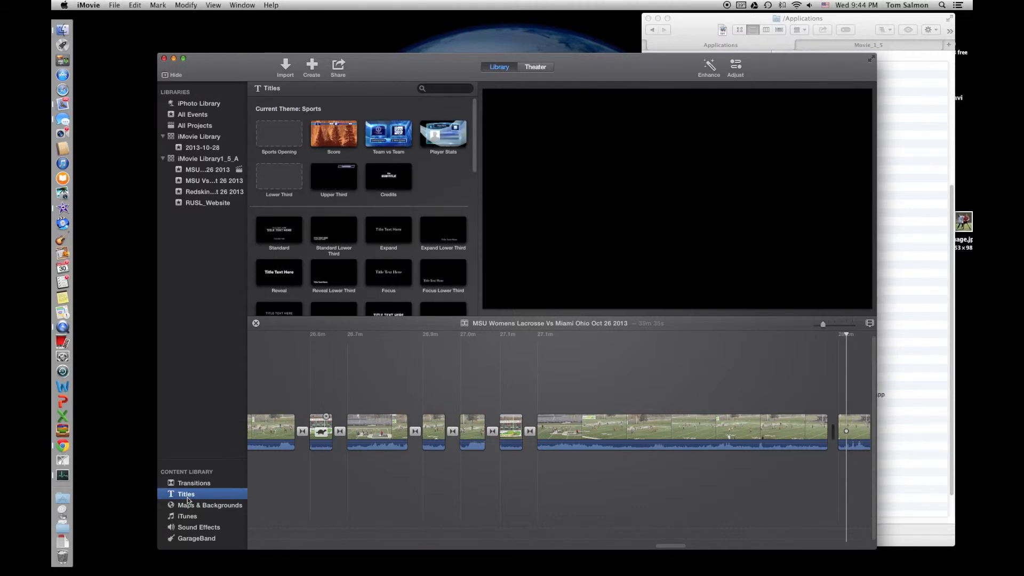
Try a larger Clip Size for the timeline and return it to the smallest setting.
left_click(869, 324)
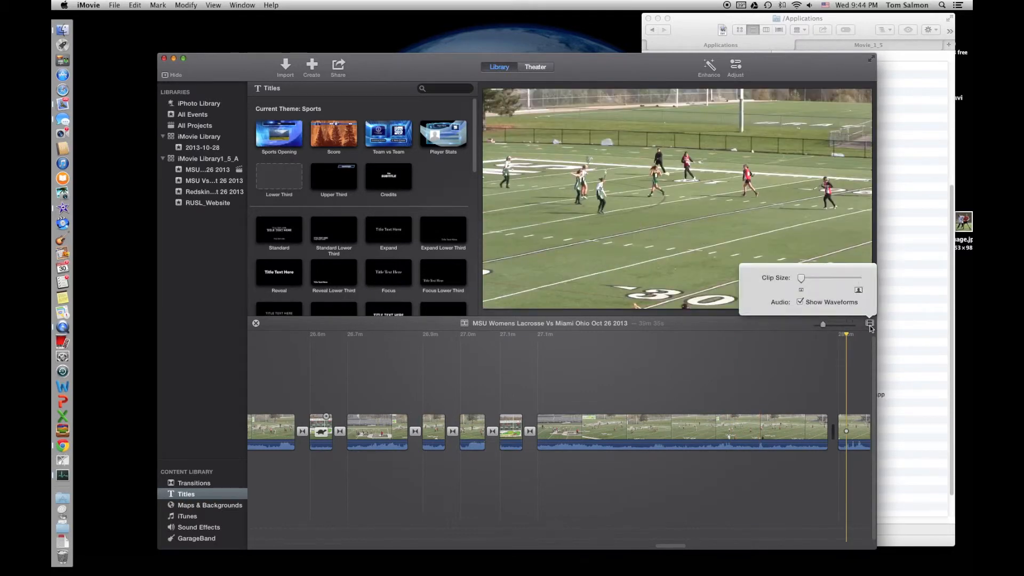
left_click_drag(801, 278, 843, 280)
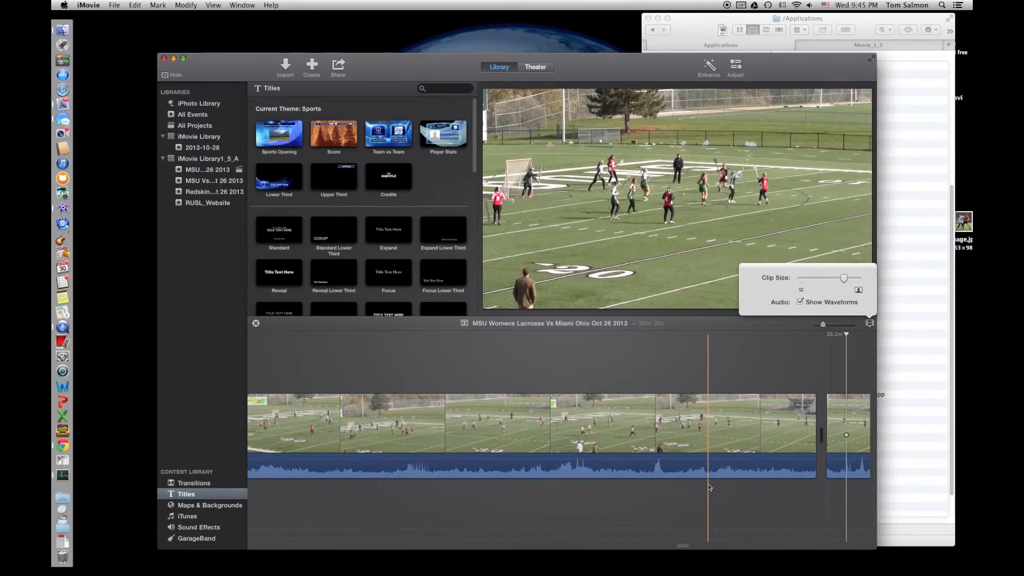
left_click_drag(844, 278, 799, 278)
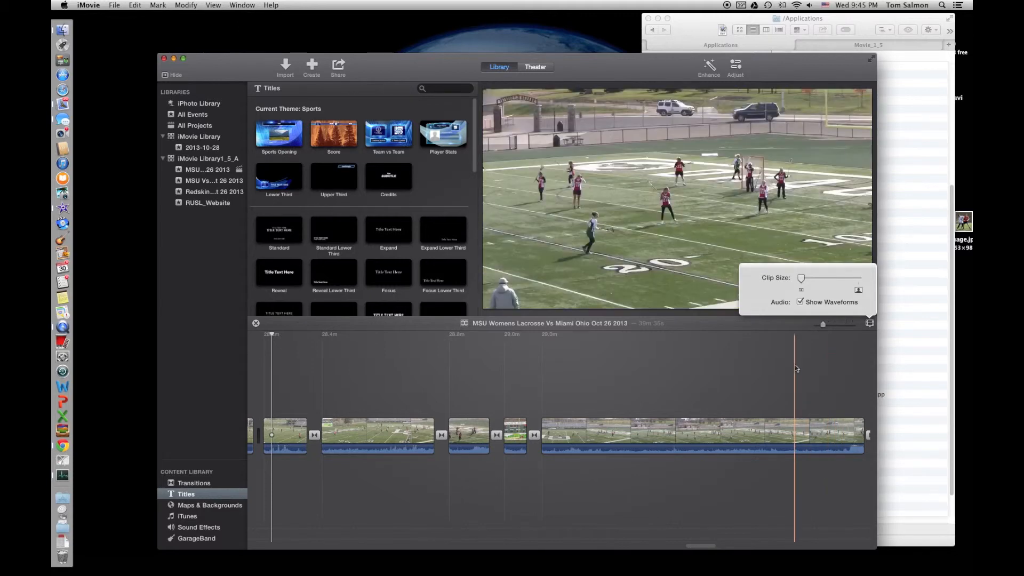
Add a marker at the playhead on a long clip further along the movie's timeline, and delete that marker again.
scroll(693, 381, "right", 3)
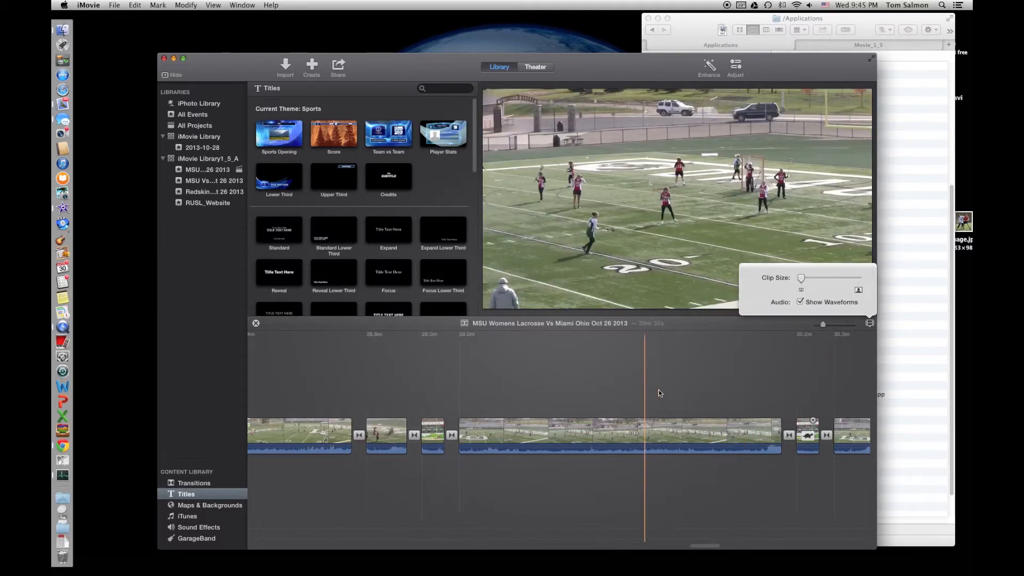
scroll(661, 393, "right", 10)
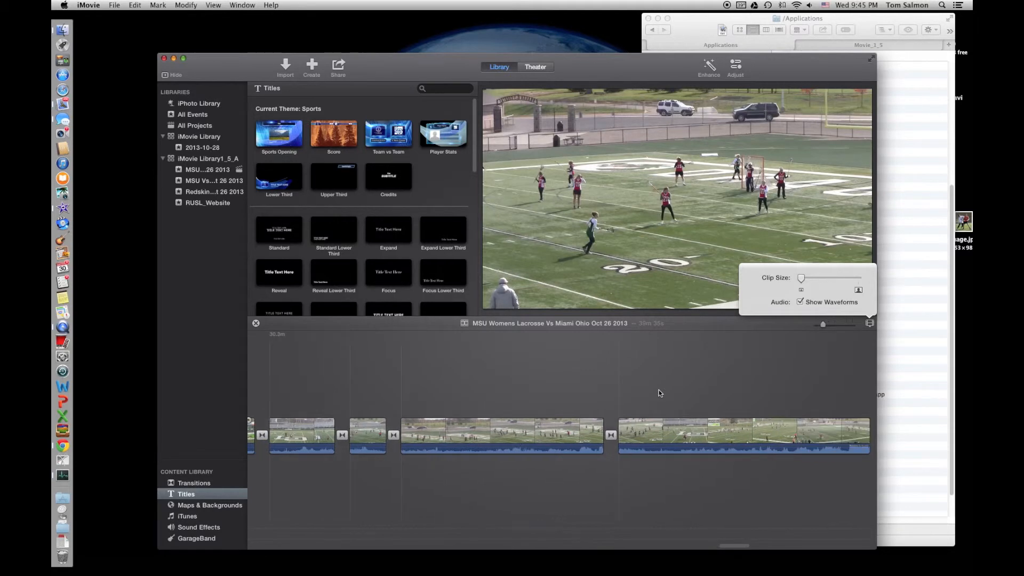
scroll(660, 393, "right", 10)
scroll(660, 393, "right", 10)
scroll(660, 393, "right", 5)
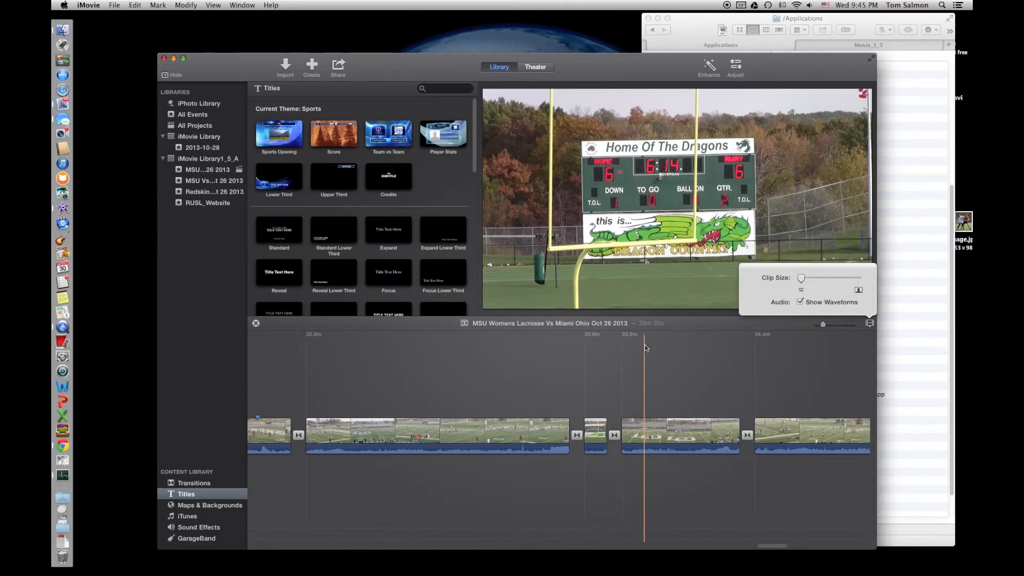
left_click(583, 344)
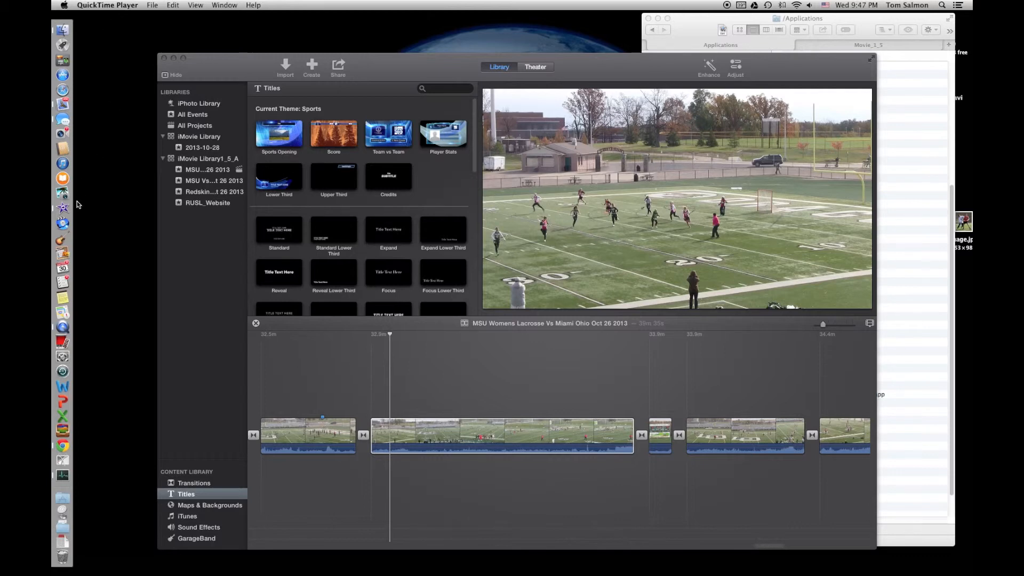
left_click(211, 77)
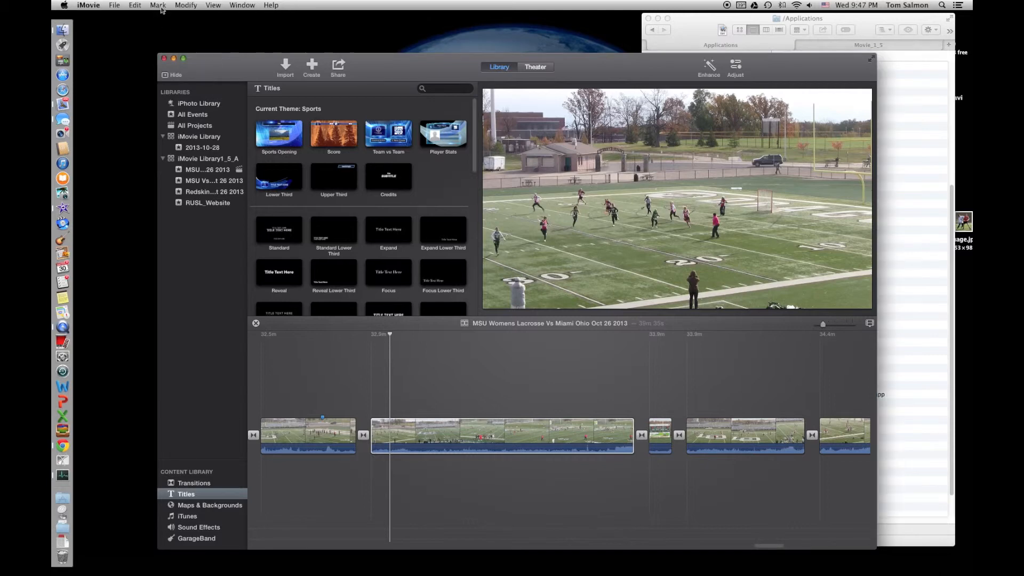
left_click(159, 5)
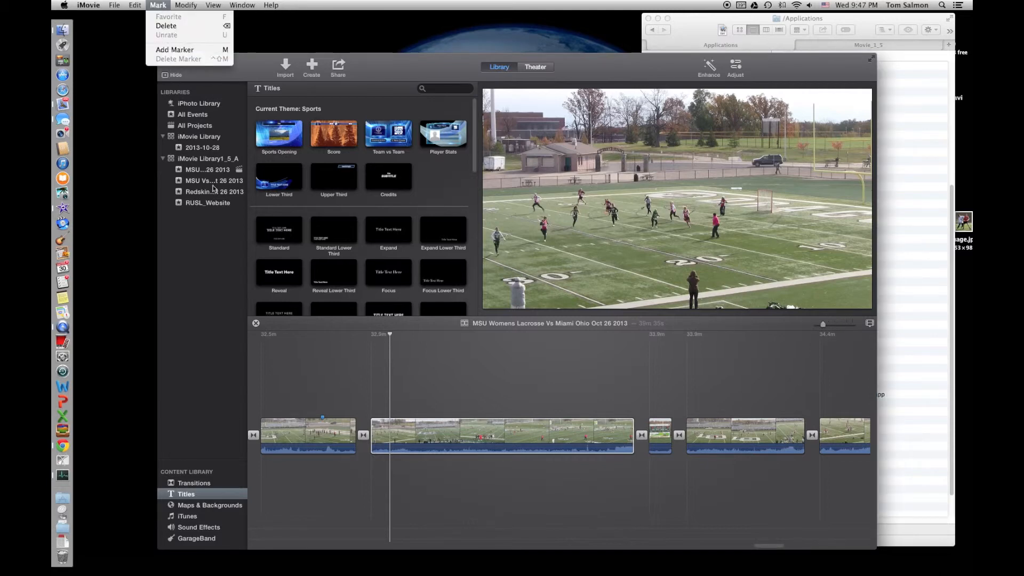
key("Down")
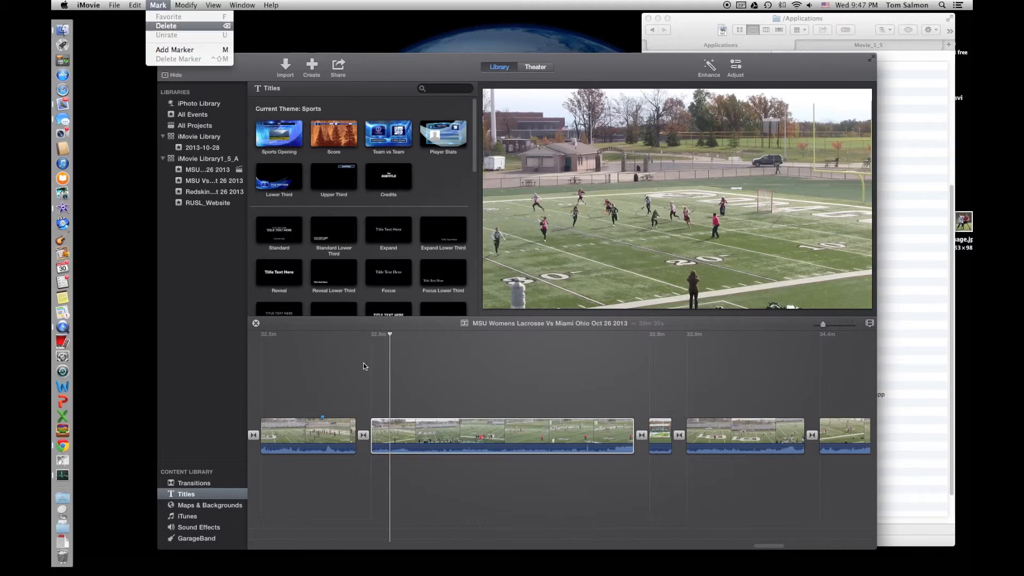
key("Escape")
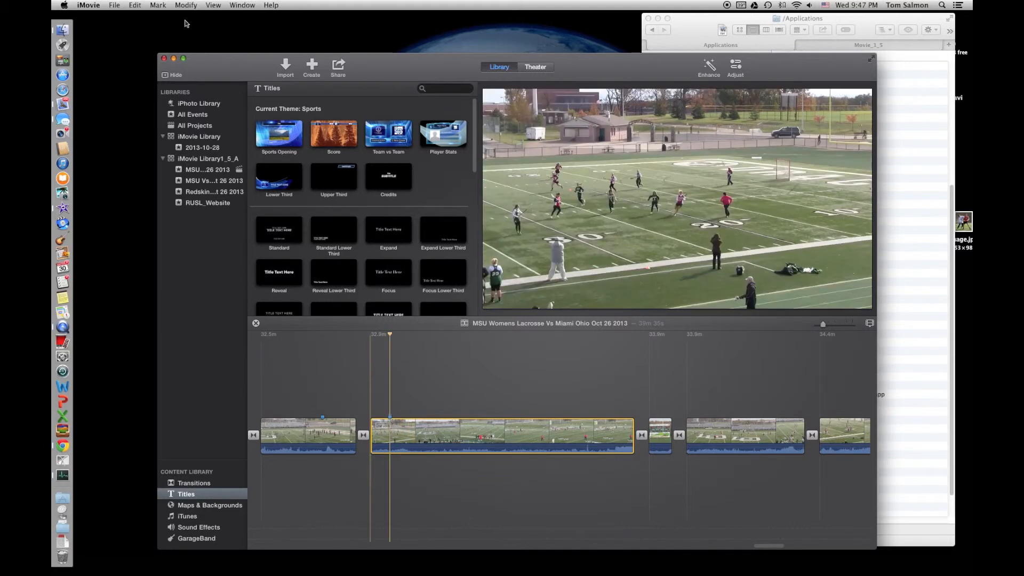
left_click(158, 5)
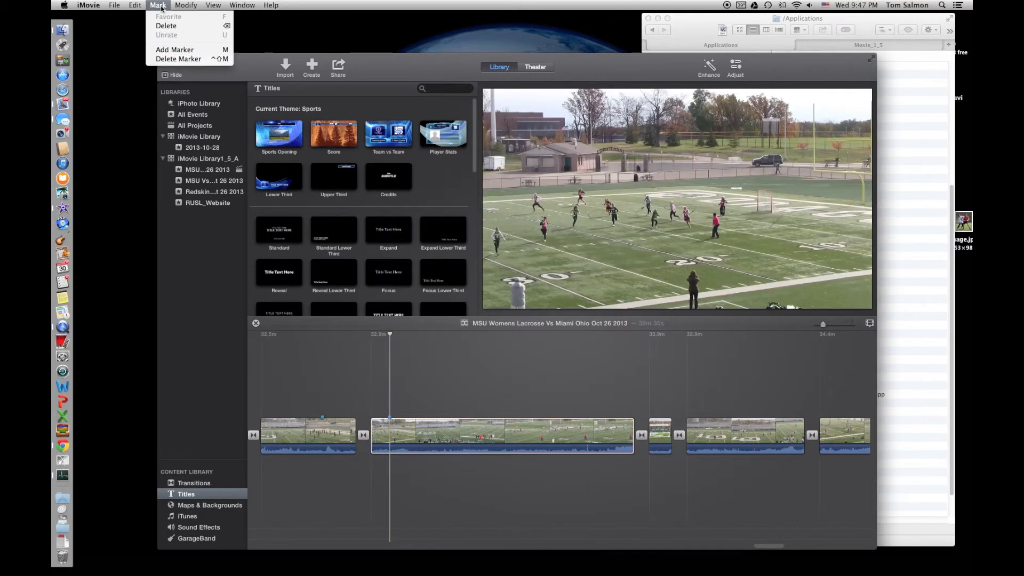
left_click(167, 59)
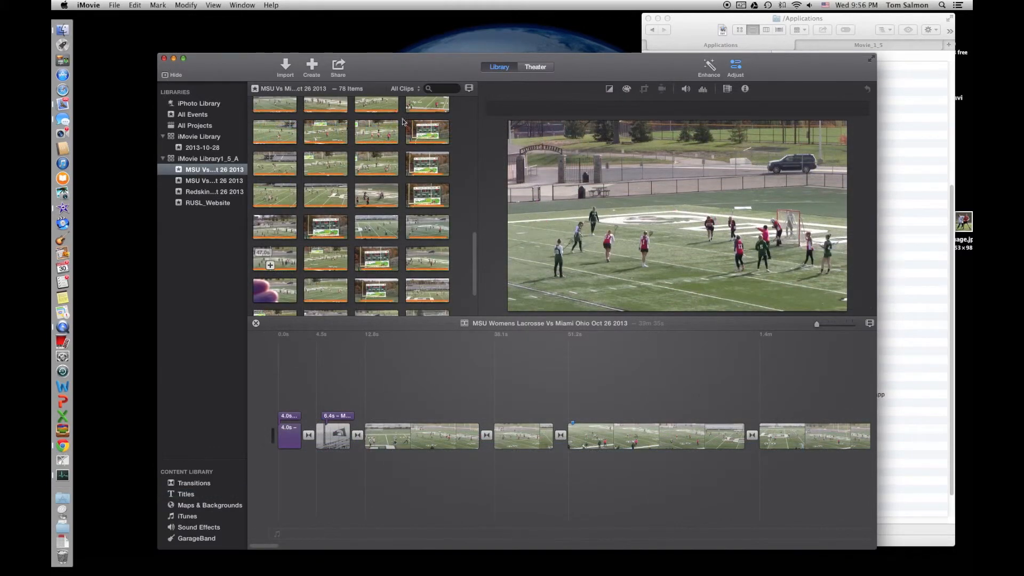
Try a 5s zoom and audio waveforms for the event's clips, restoring Zoom to All and turning Show Waveforms off again.
left_click(869, 324)
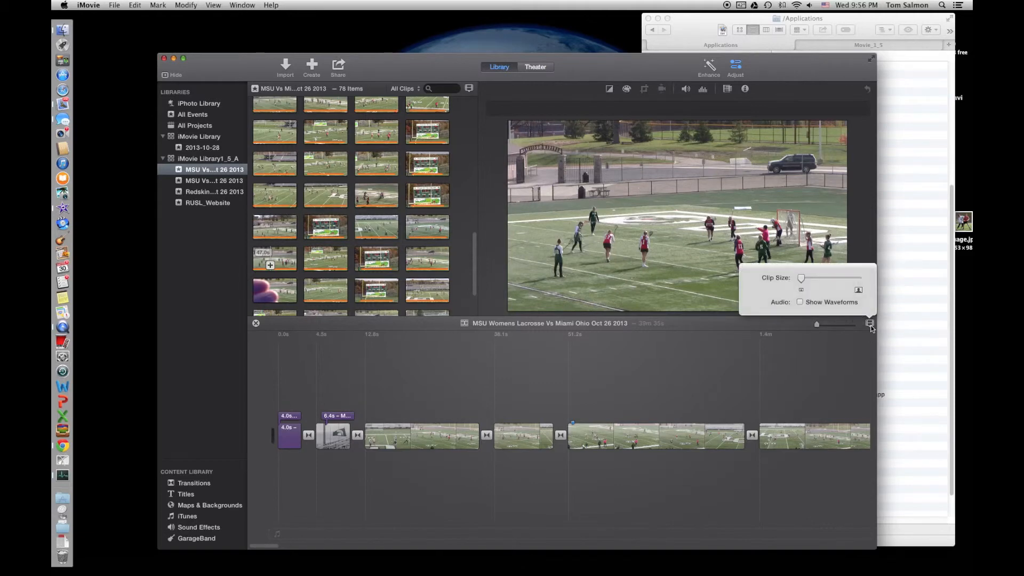
left_click(870, 324)
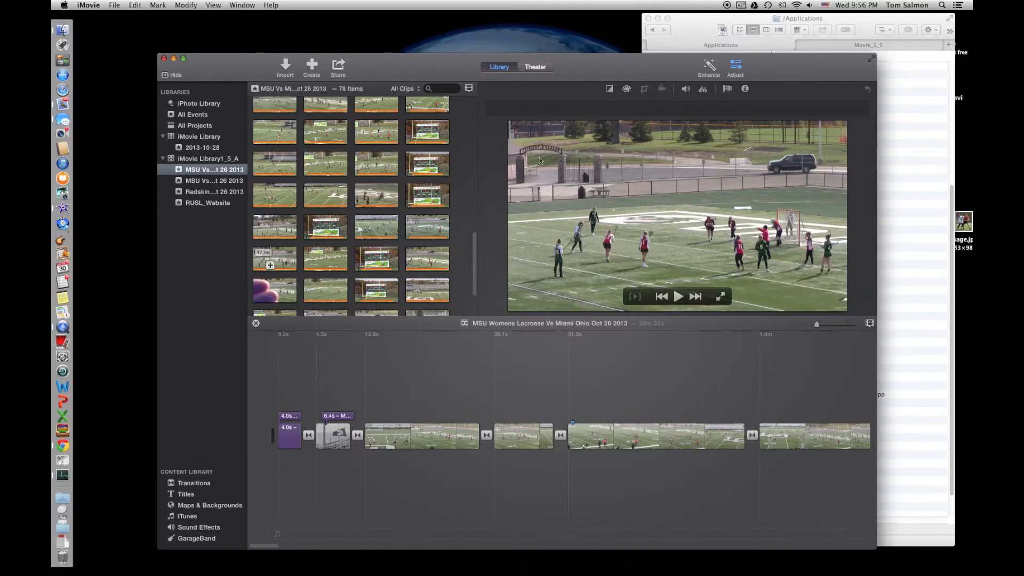
left_click(469, 88)
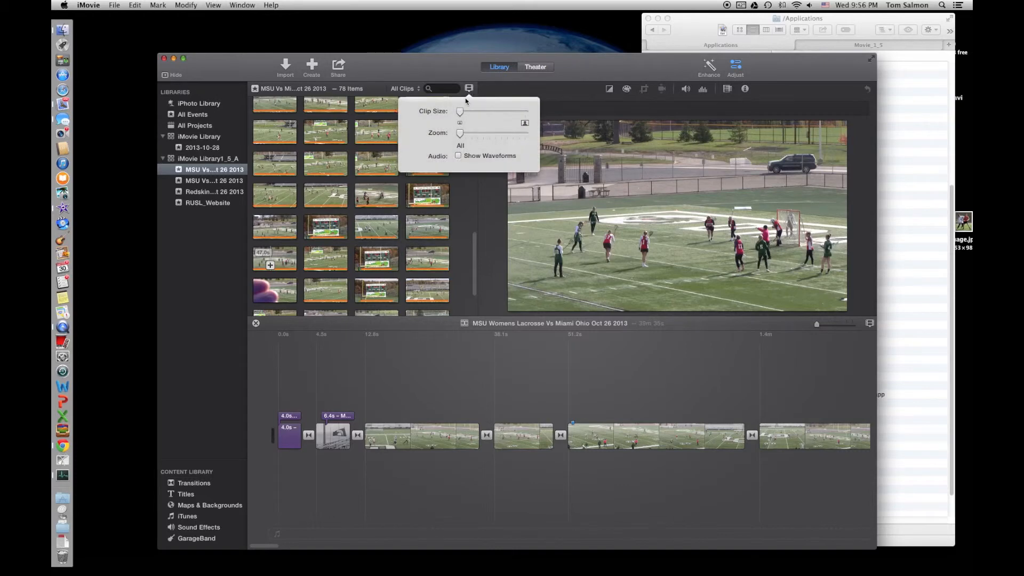
left_click_drag(461, 112, 508, 136)
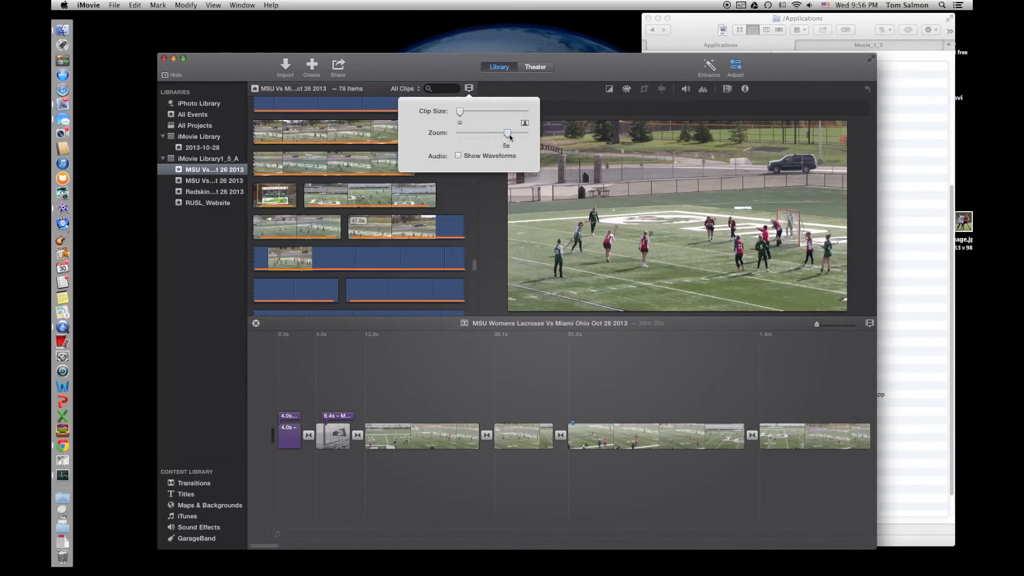
left_click_drag(507, 137, 459, 137)
left_click(458, 156)
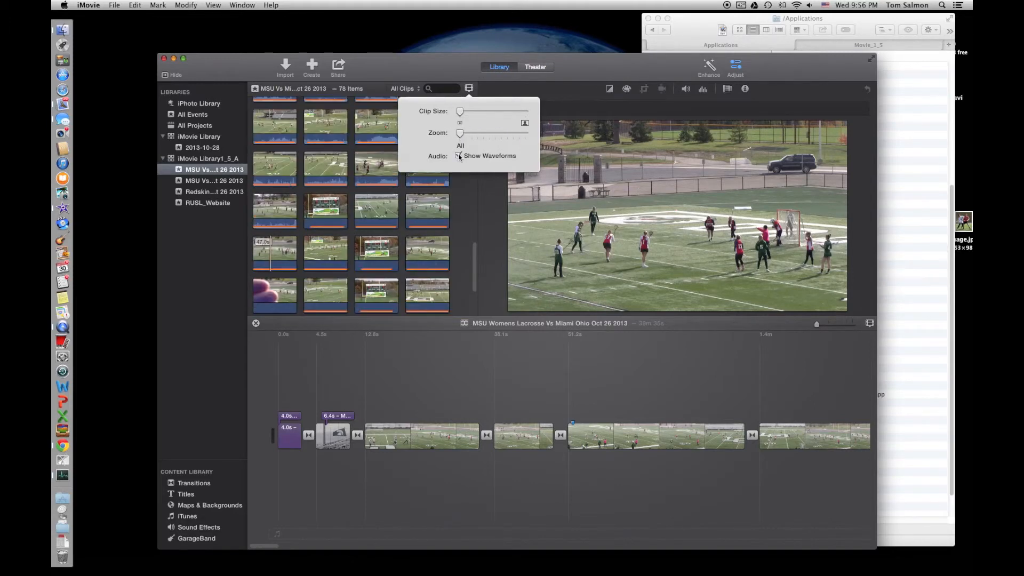
left_click(458, 156)
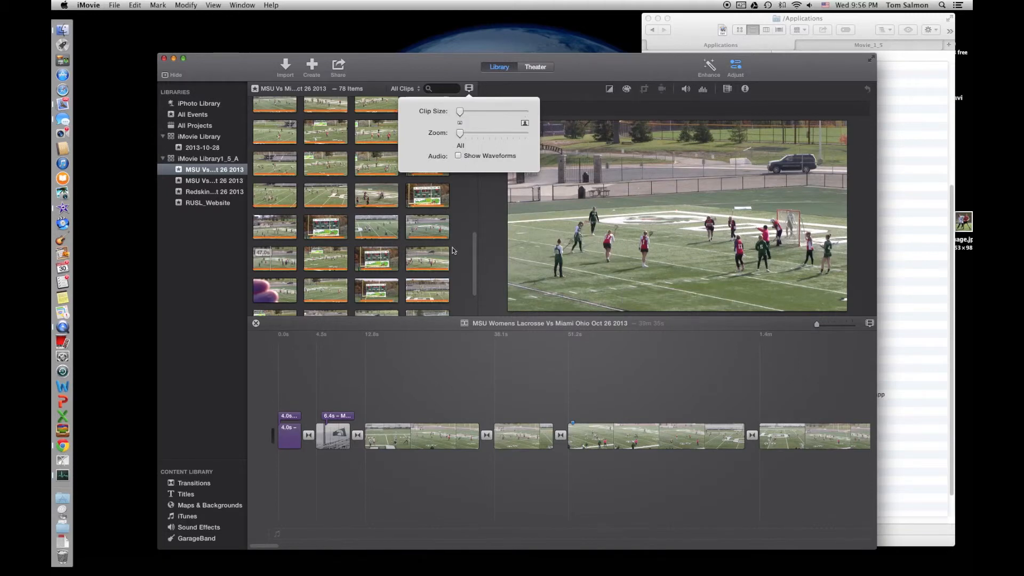
Select the 12.7-second timeline clip and examine its cropping, information, effects, color correction, color balance and volume adjustments.
left_click(524, 441)
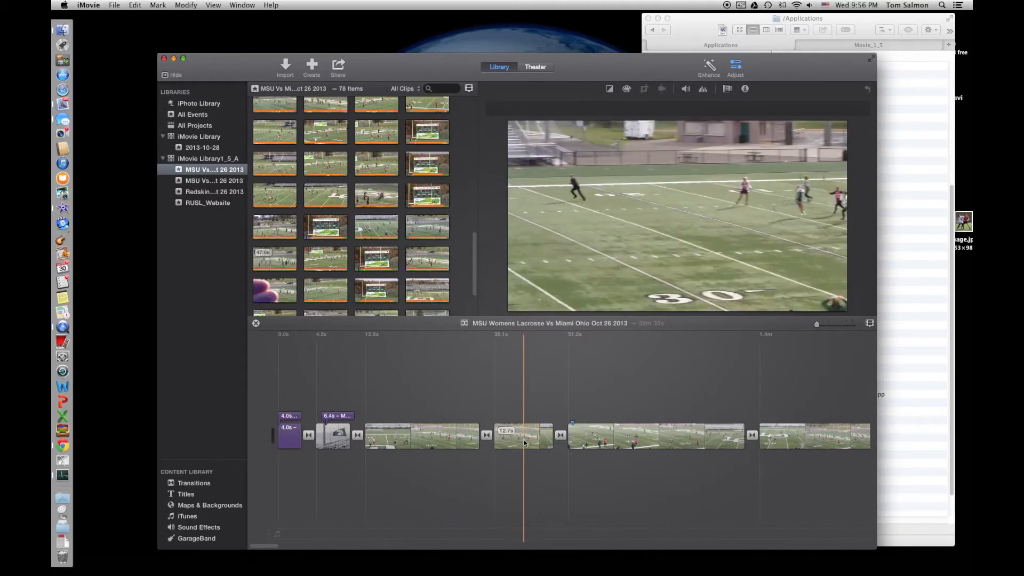
left_click(523, 440)
left_click(739, 69)
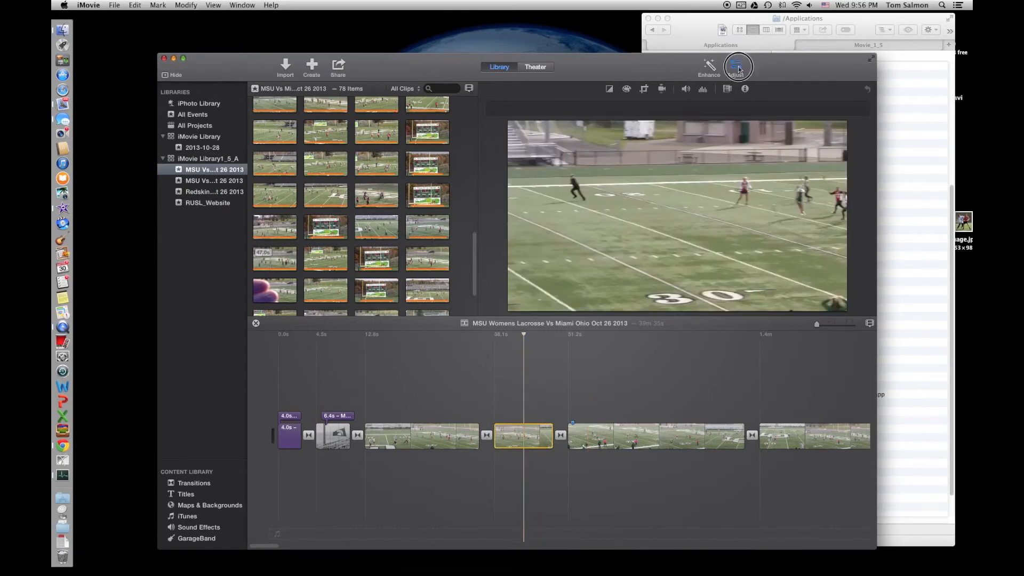
left_click(739, 69)
left_click(645, 89)
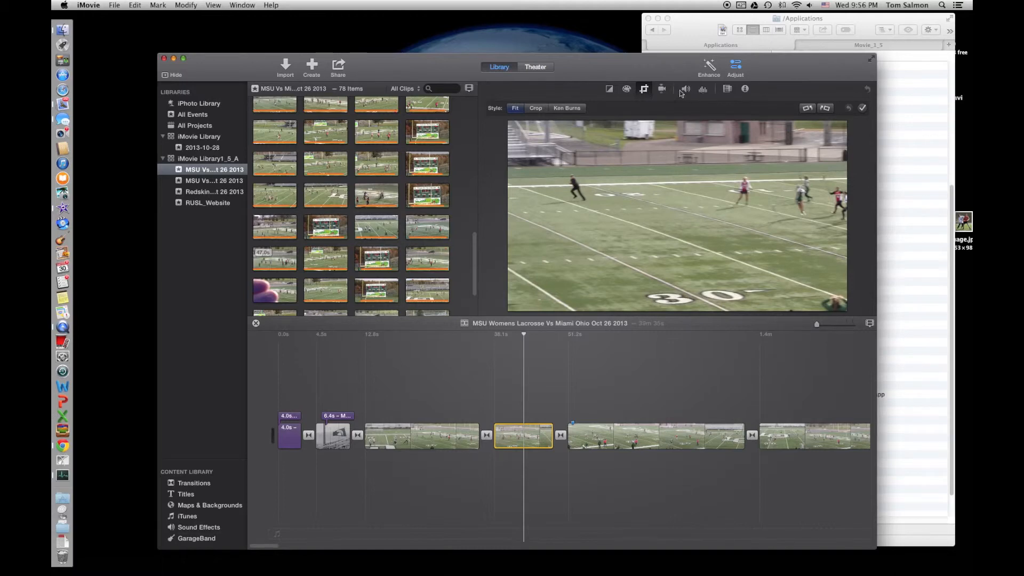
left_click(745, 89)
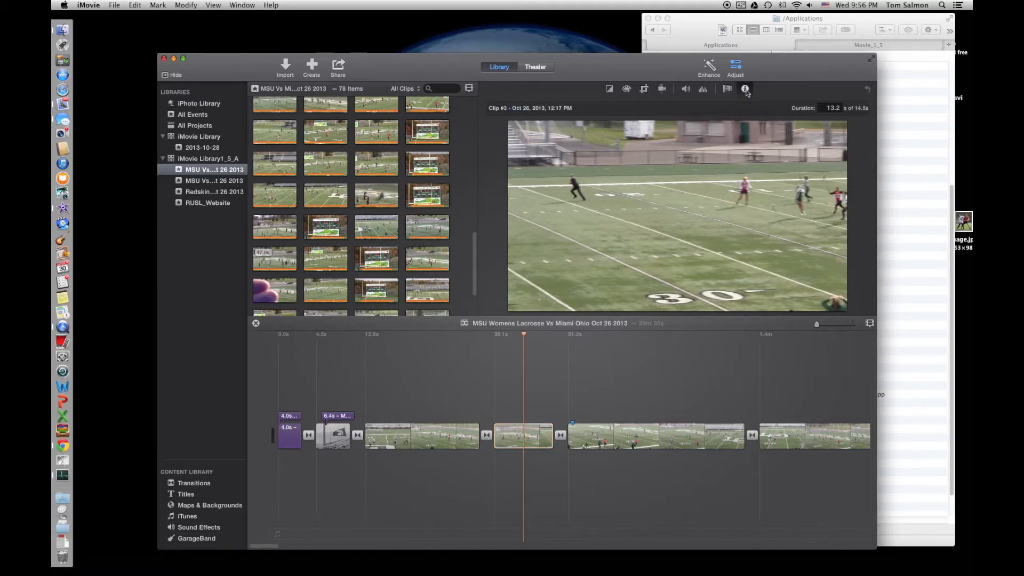
left_click(728, 89)
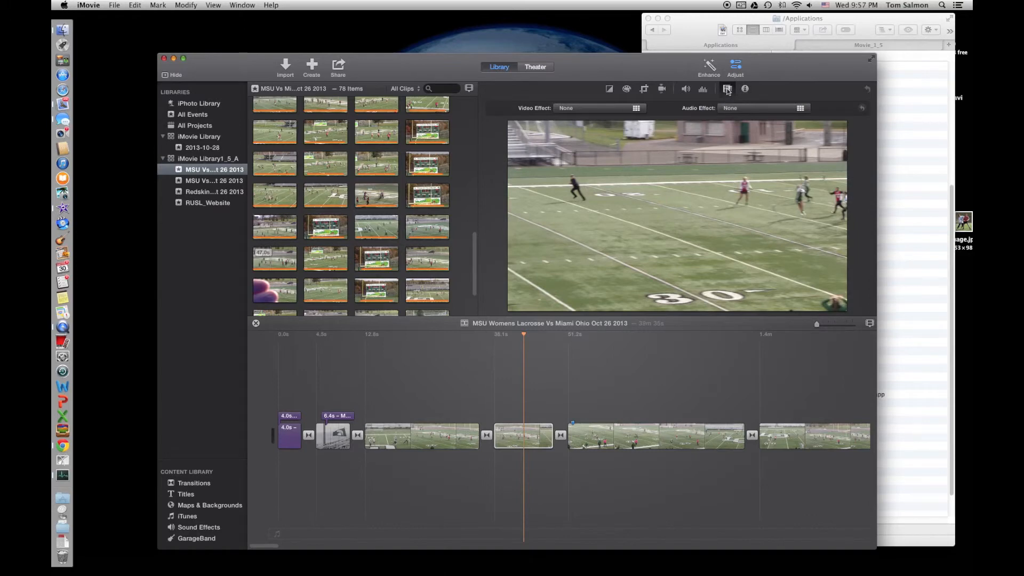
left_click(627, 90)
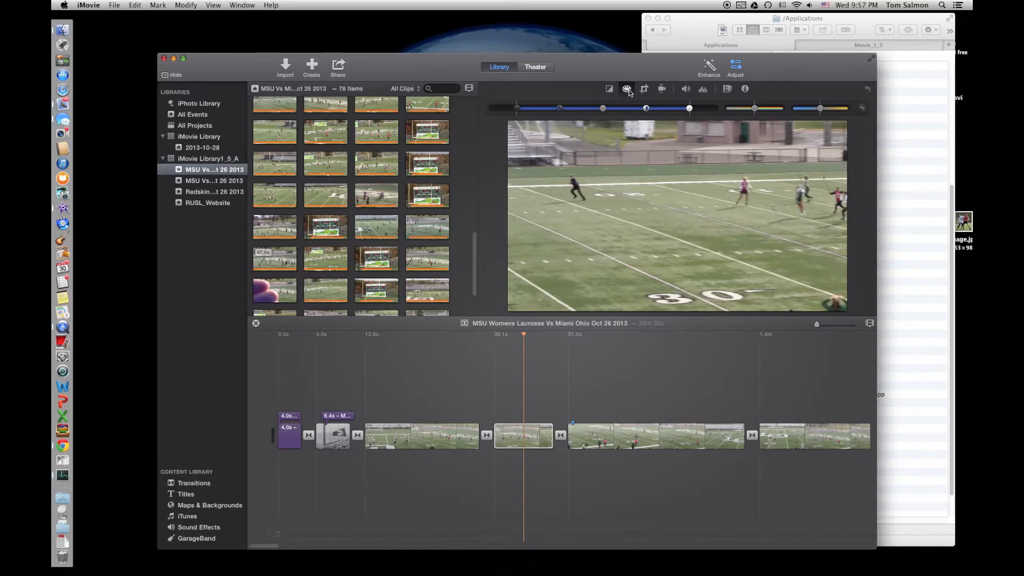
left_click(609, 91)
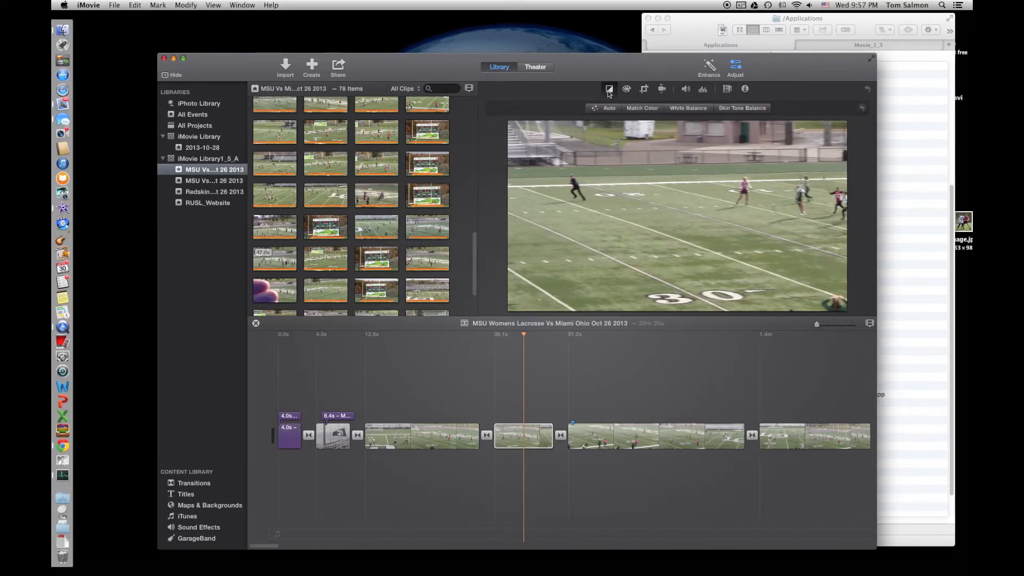
left_click(686, 91)
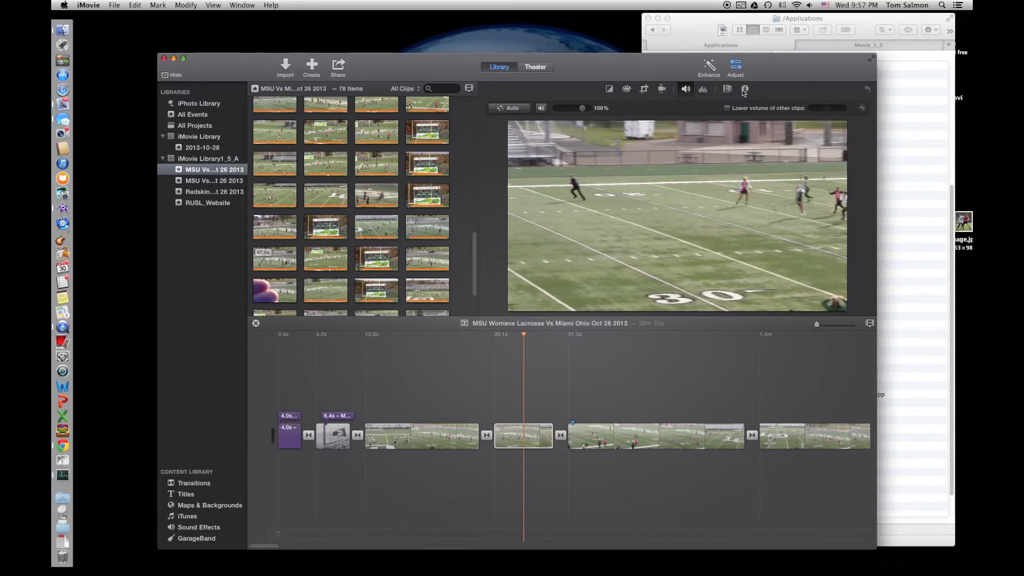
left_click(737, 67)
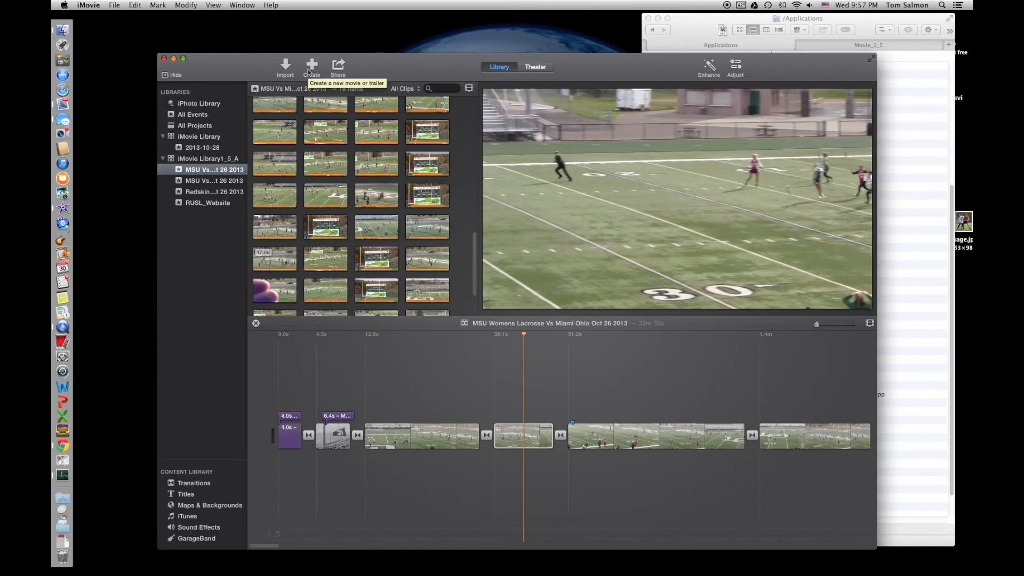
Start sharing the lacrosse movie as a file and examine the available export sizes, keeping HD 1080P (1920 x 1080).
left_click(337, 68)
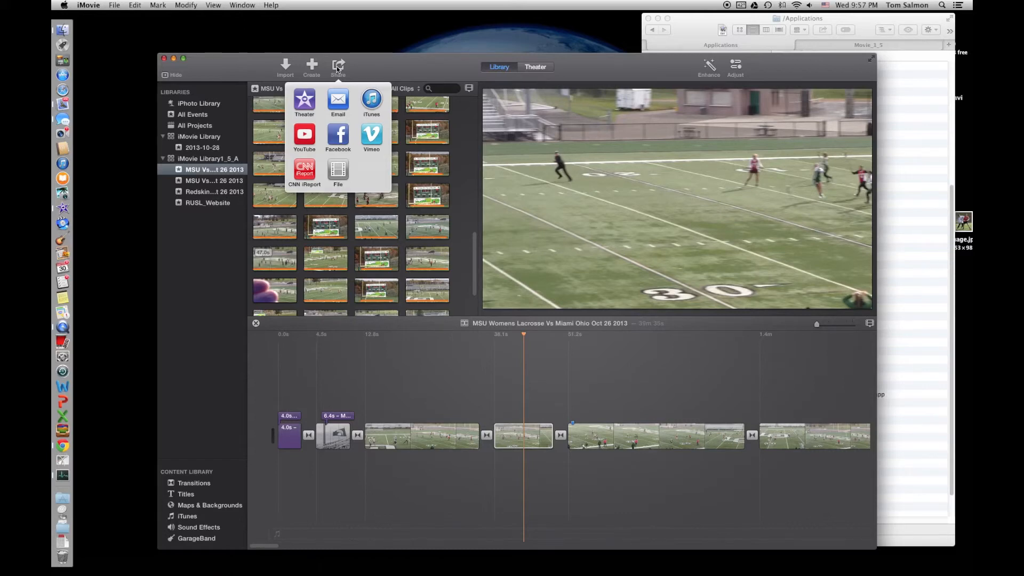
left_click(343, 172)
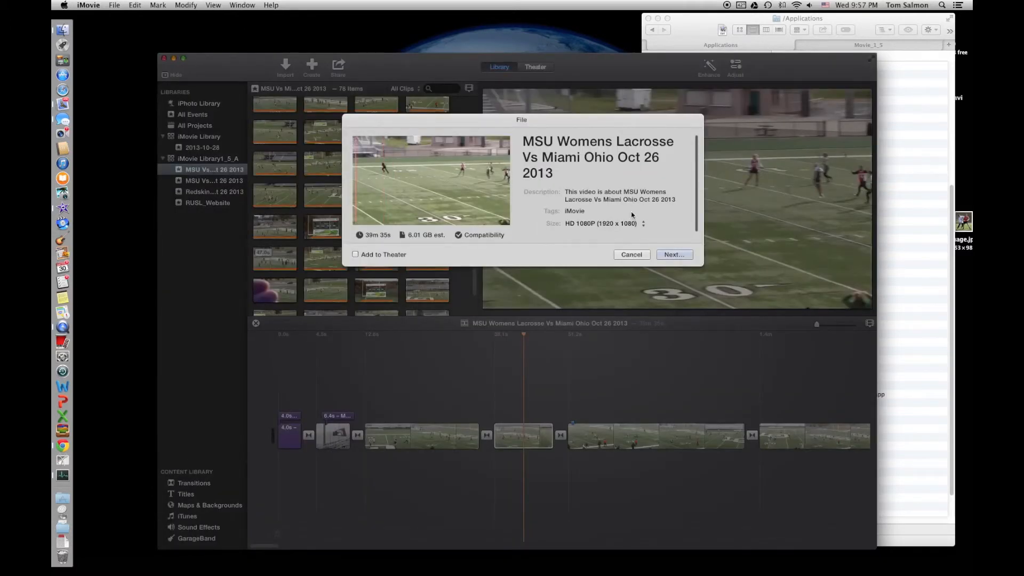
left_click(643, 224)
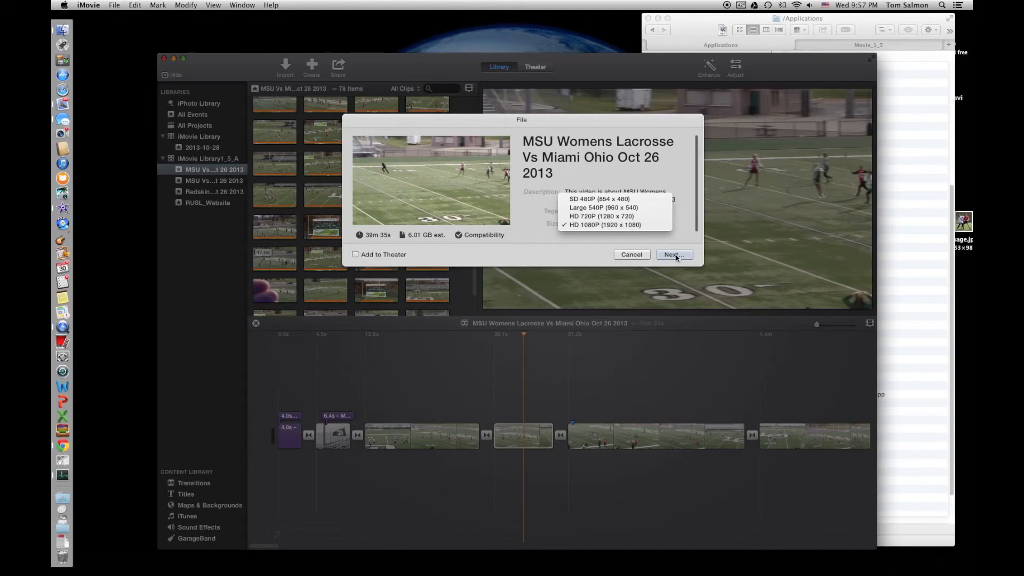
left_click(631, 258)
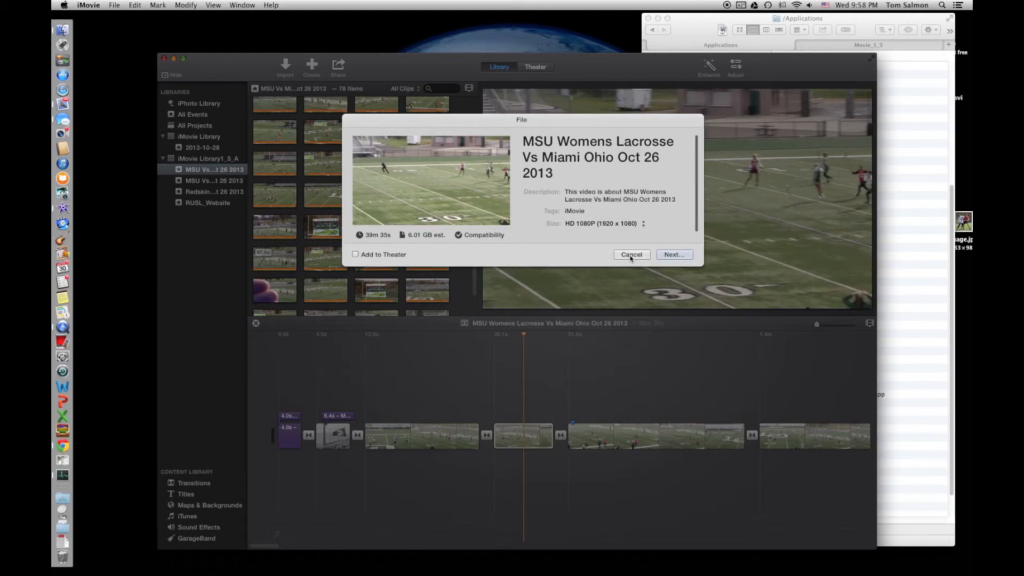
Export the movie file under the name "example" to the Movie_1_5 drive.
left_click(666, 257)
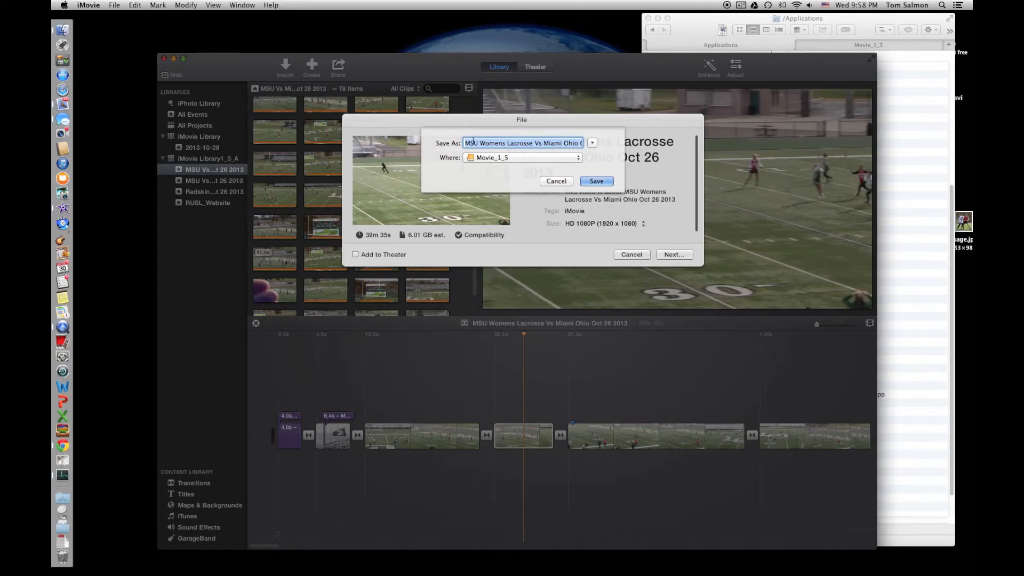
left_click(528, 138)
type("example")
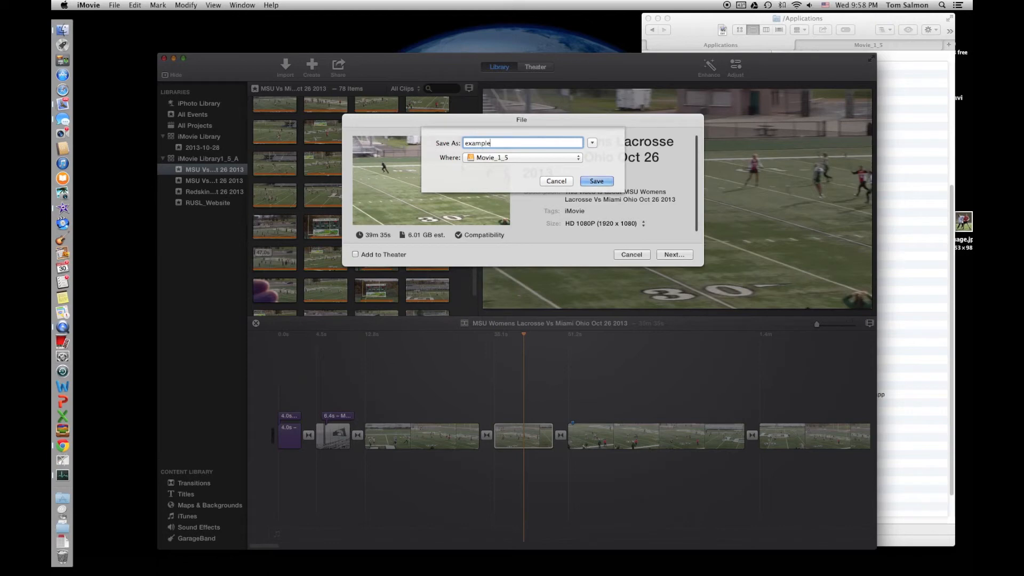
left_click(595, 181)
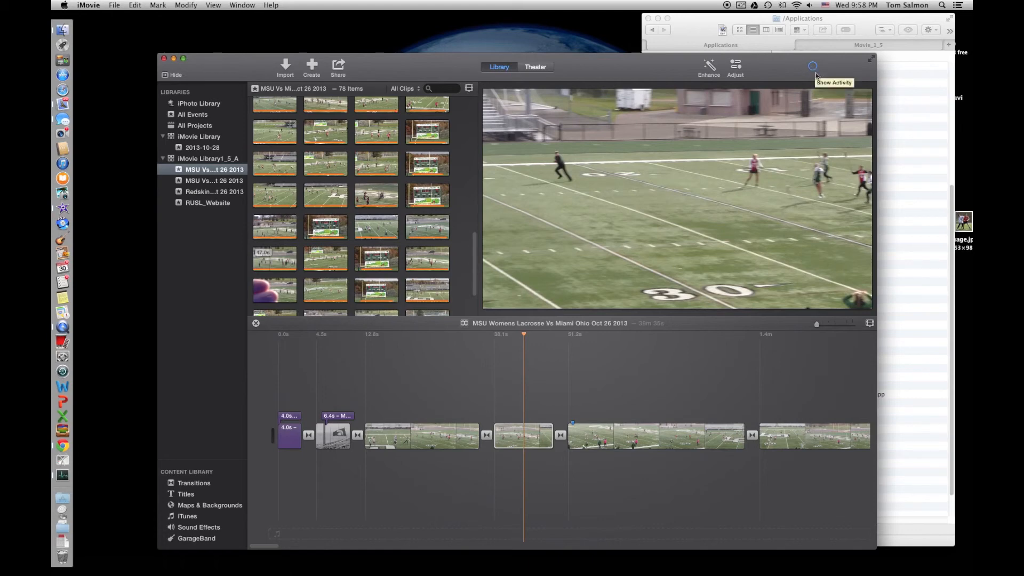
Check the export's background activity and cancel the transcoding of example.mp4.
left_click(813, 68)
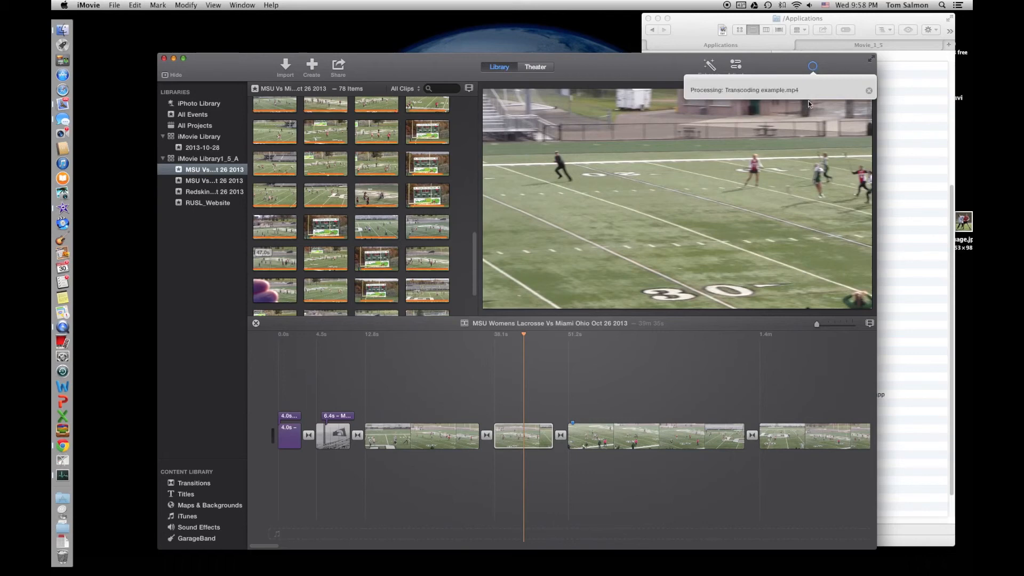
mouse_move(734, 103)
left_click(869, 93)
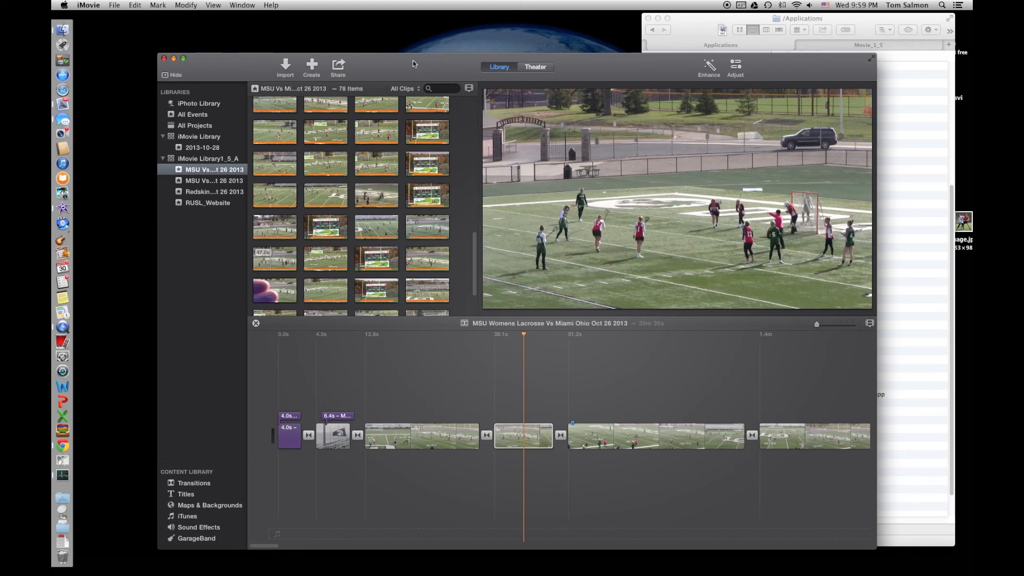
Switch to Finder and view the contents of the Movie_1_5 drive.
left_click(688, 39)
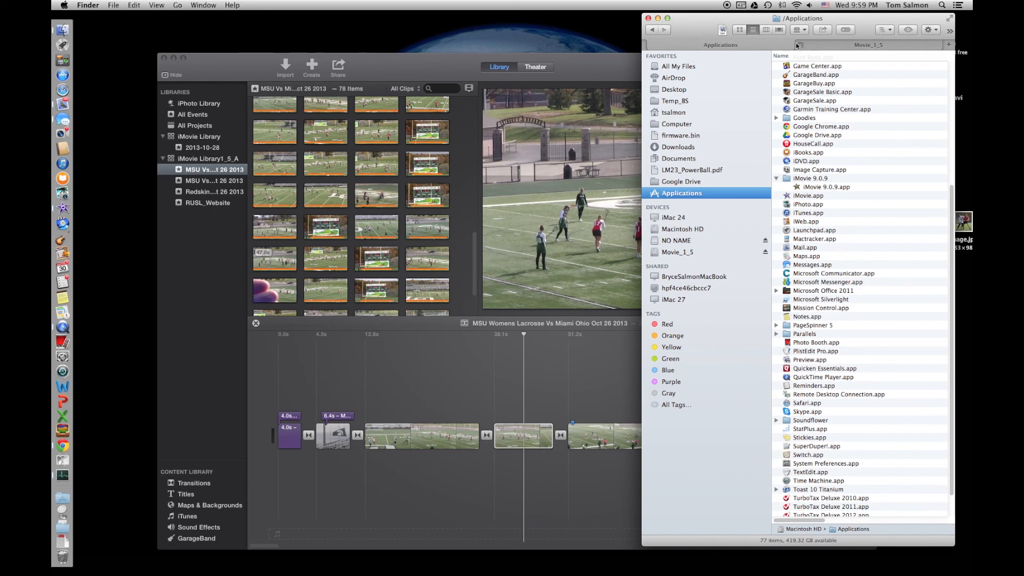
left_click(826, 47)
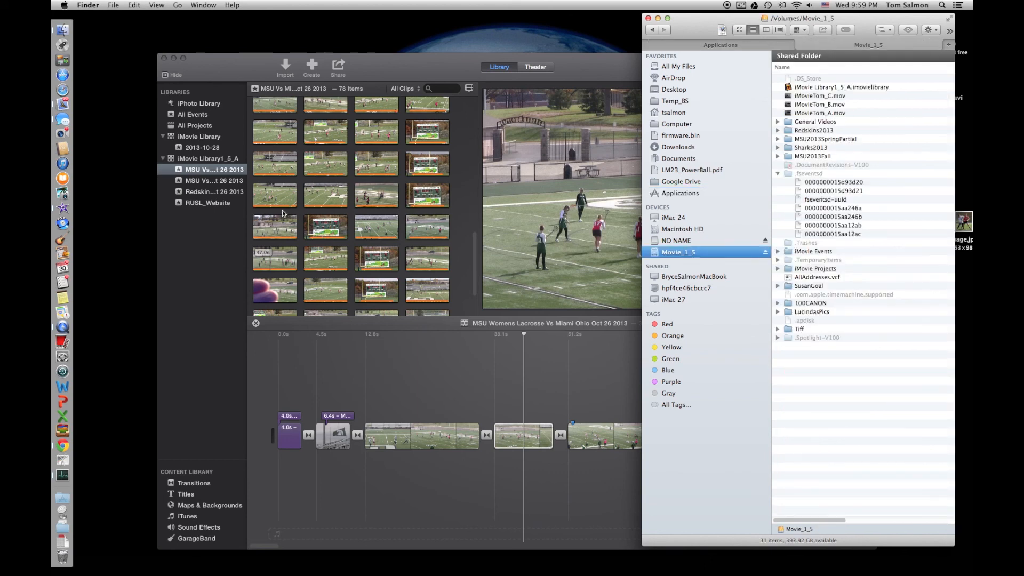